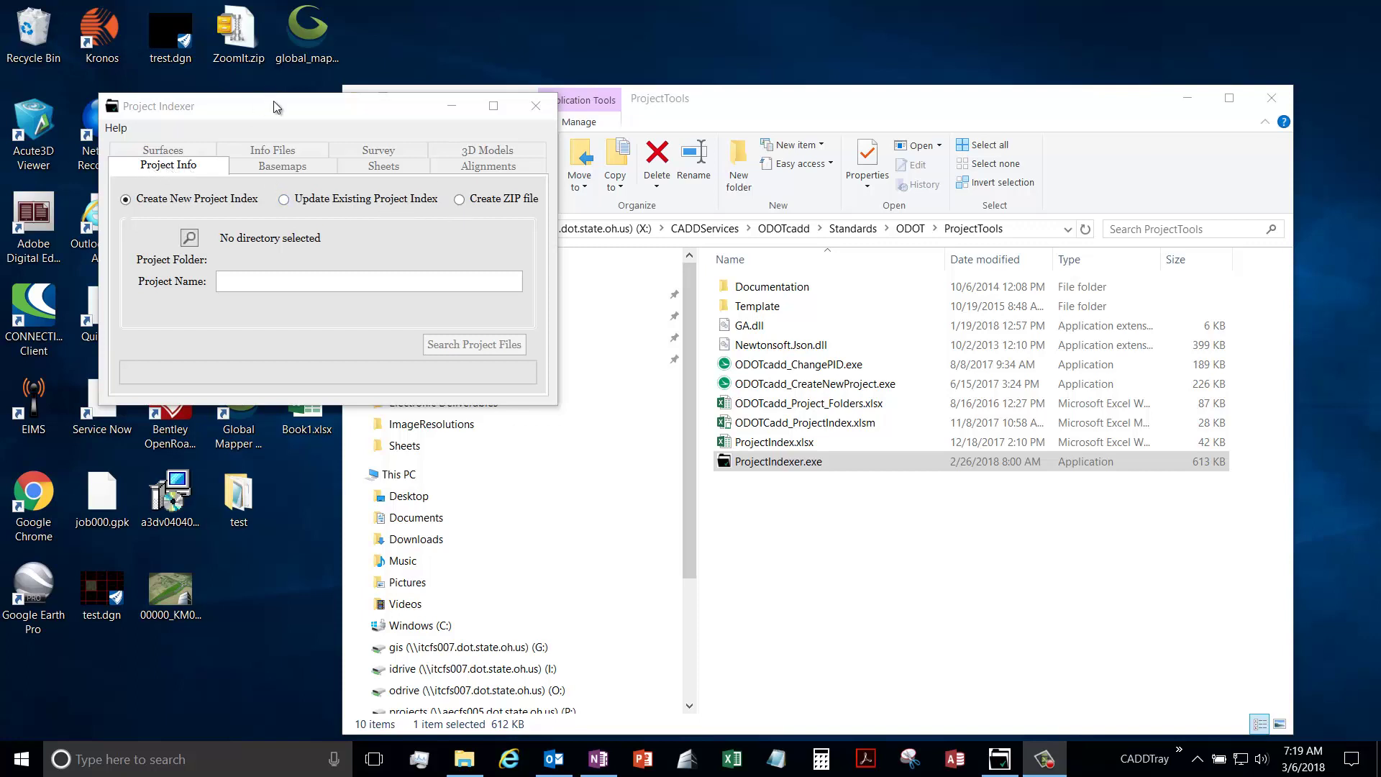
Step: Try the Update index and ZIP modes, then return to creating a new project index
left_click_drag(274, 103, 298, 58)
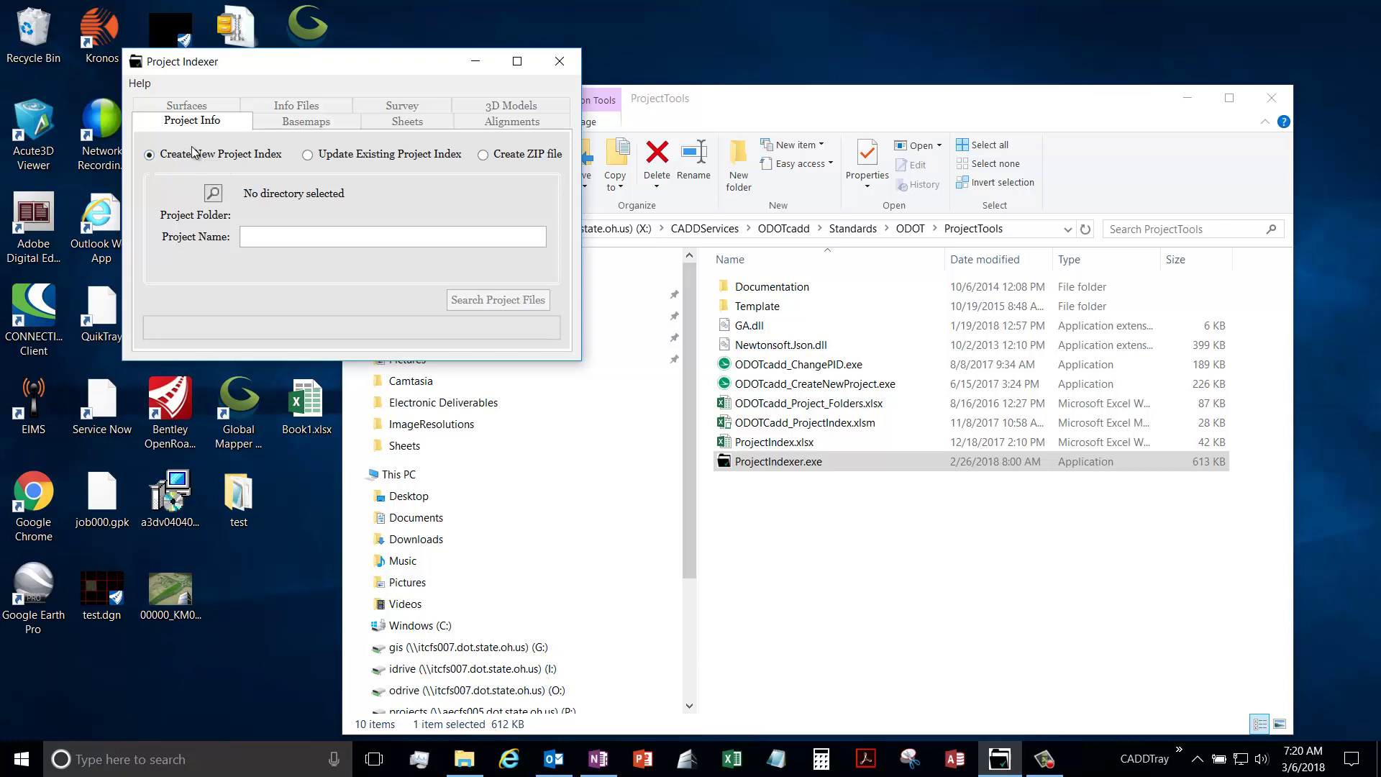
left_click(338, 158)
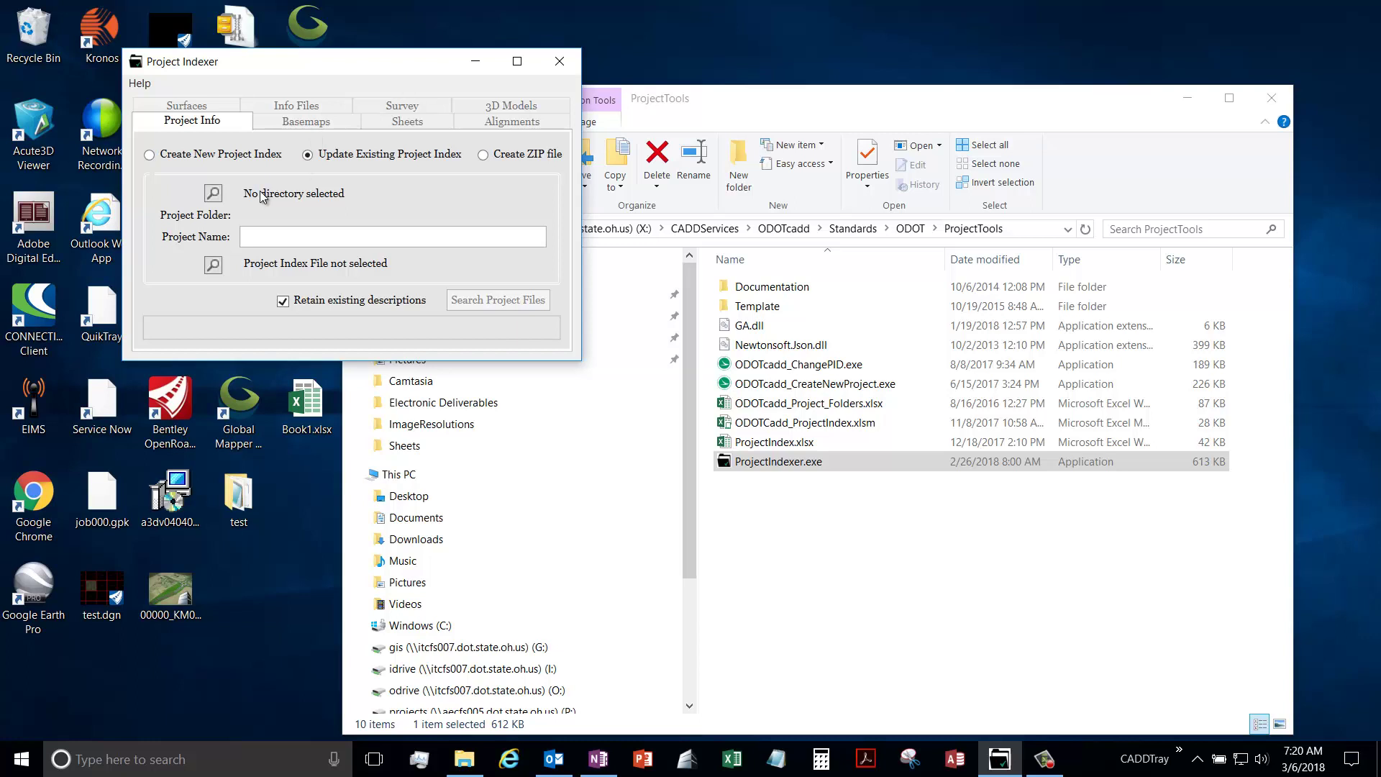
left_click(483, 155)
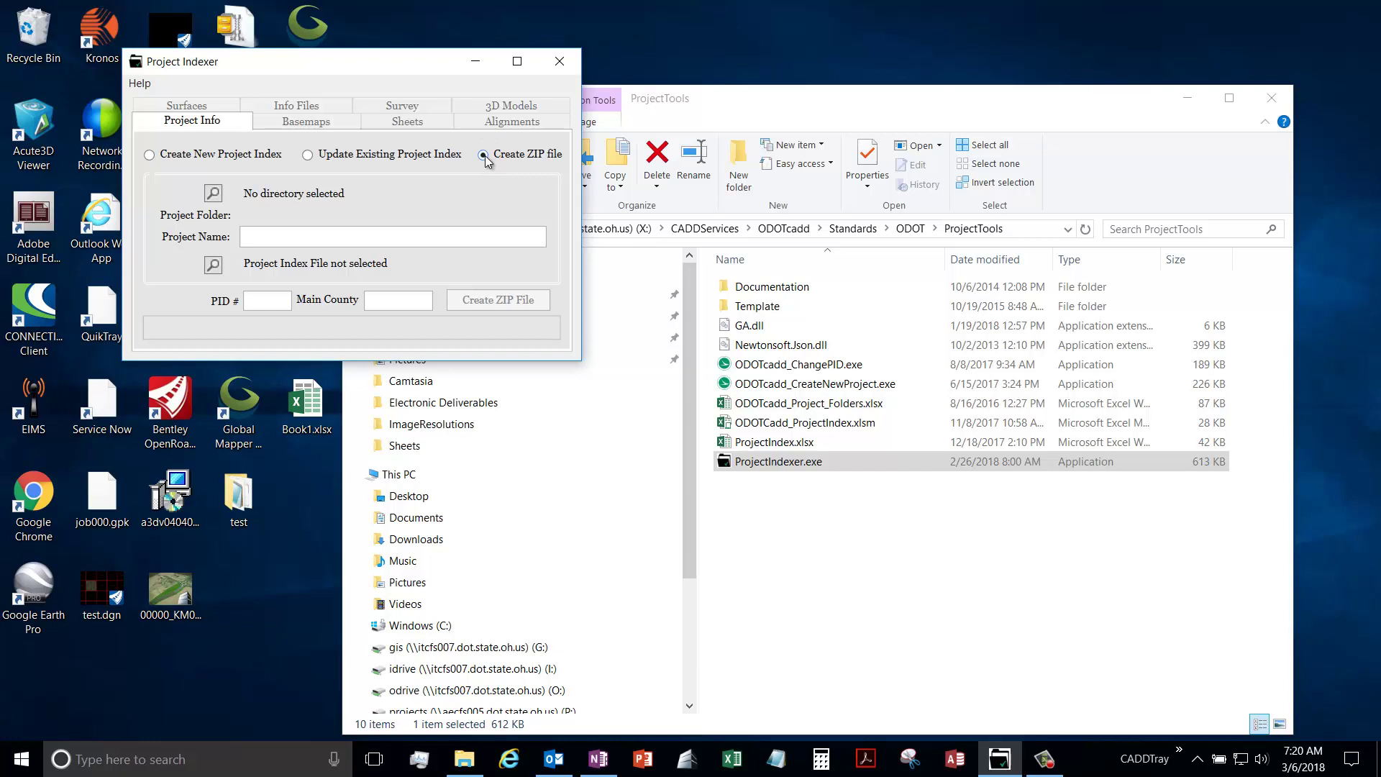
left_click(207, 162)
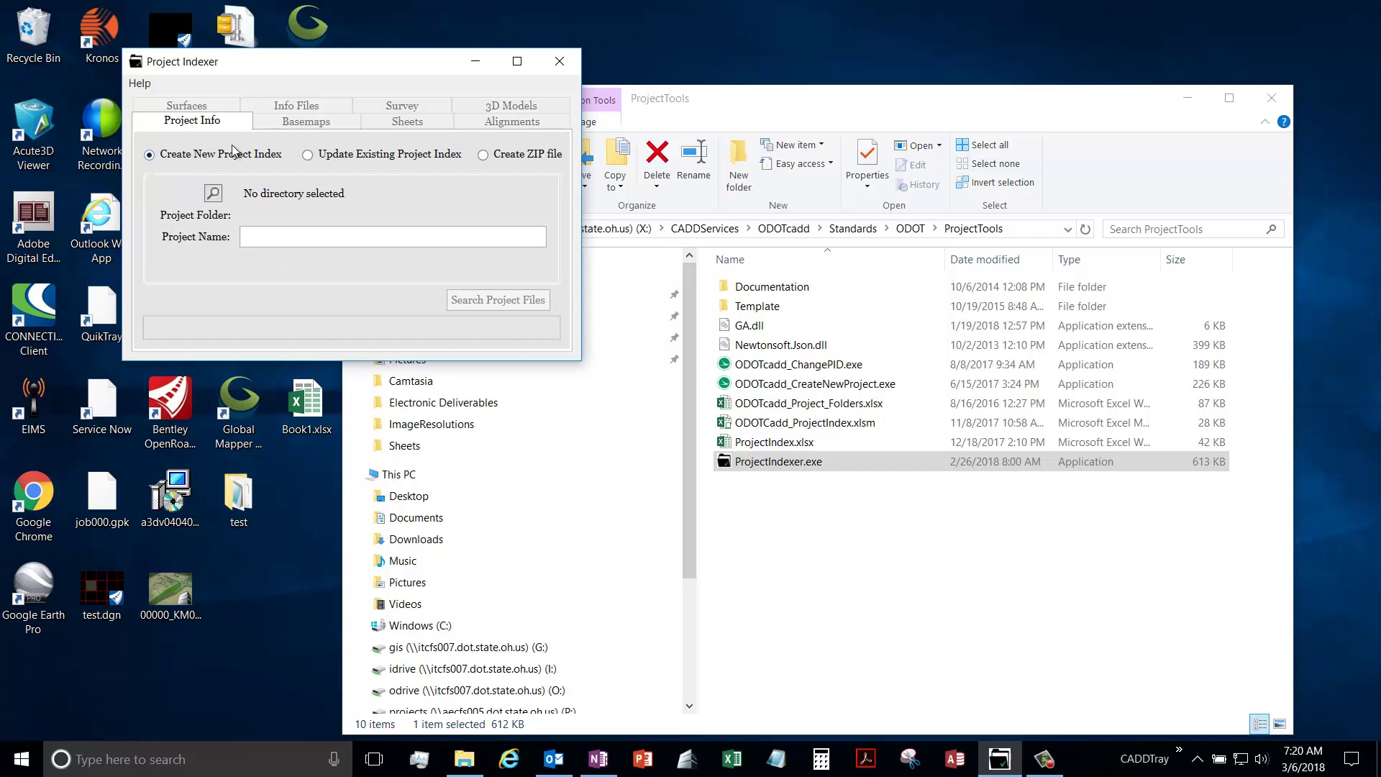
Step: Dismiss the first ProjectWise login, then reopen the folder browser with Windows Single Sign-On enabled
left_click(213, 193)
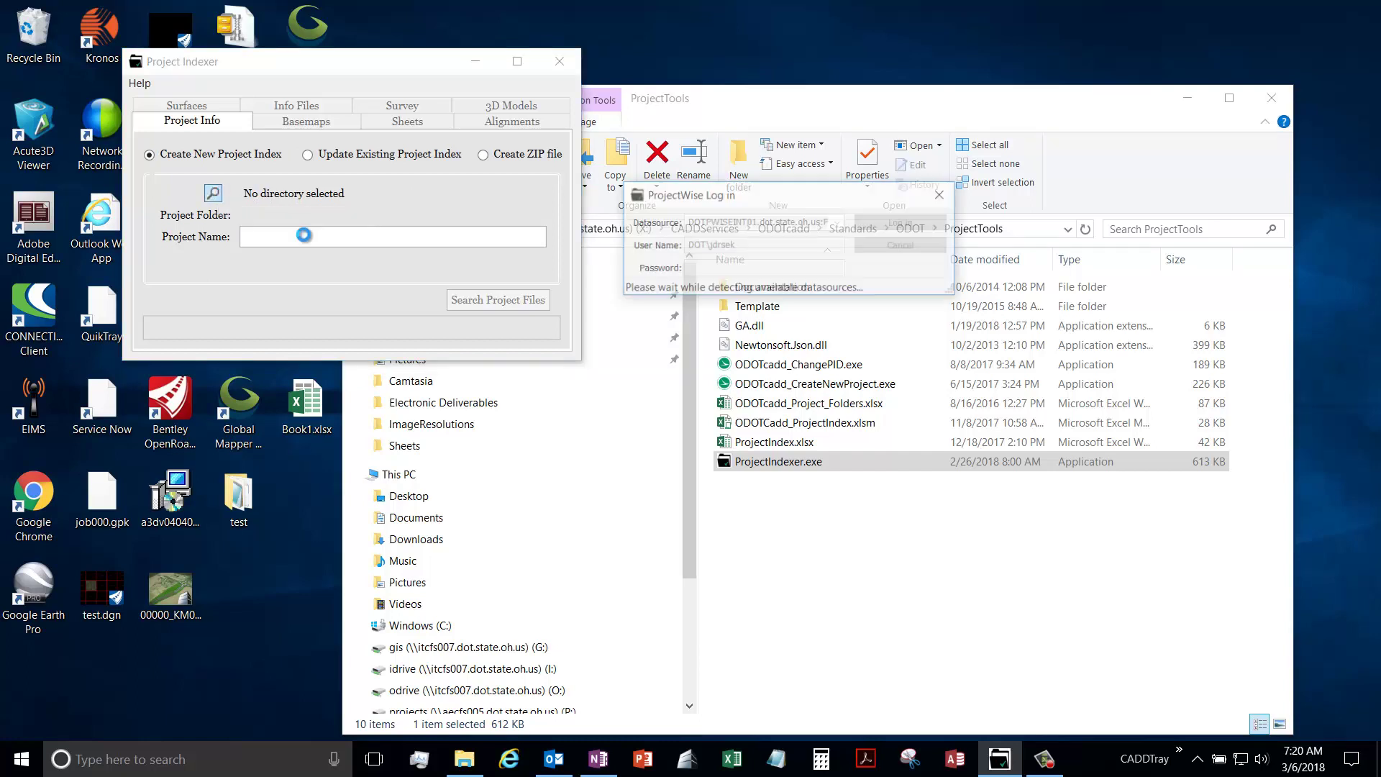
left_click_drag(737, 196, 534, 188)
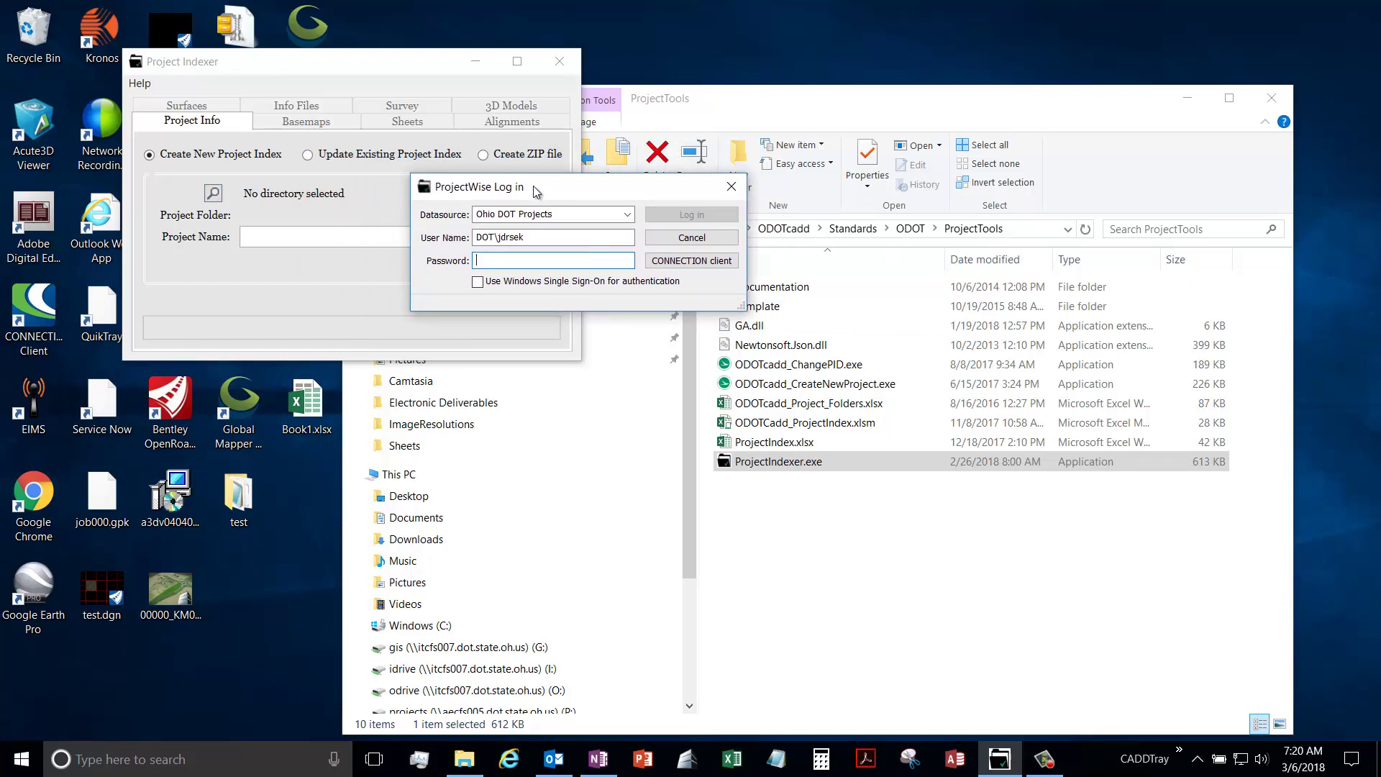
left_click_drag(535, 189, 519, 173)
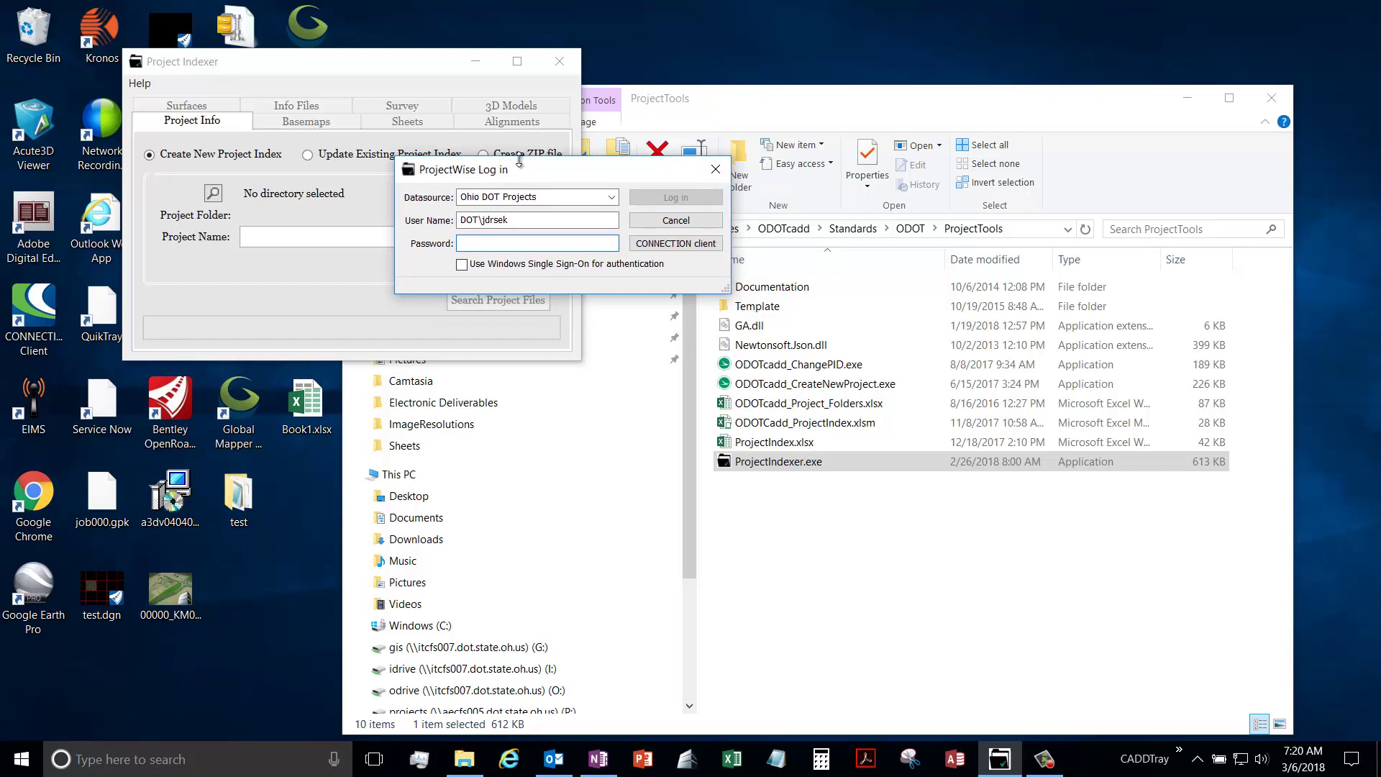
left_click_drag(519, 170, 471, 154)
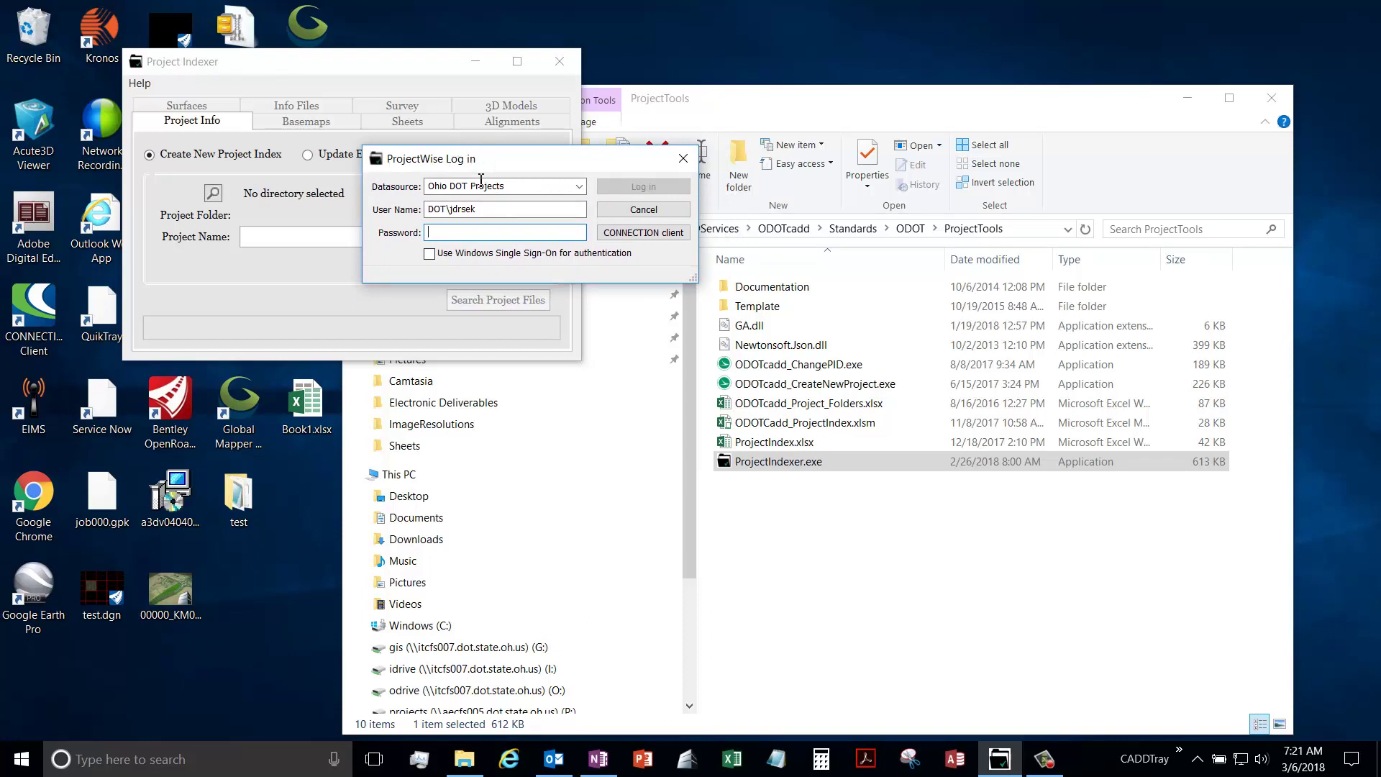
left_click_drag(489, 172, 493, 157)
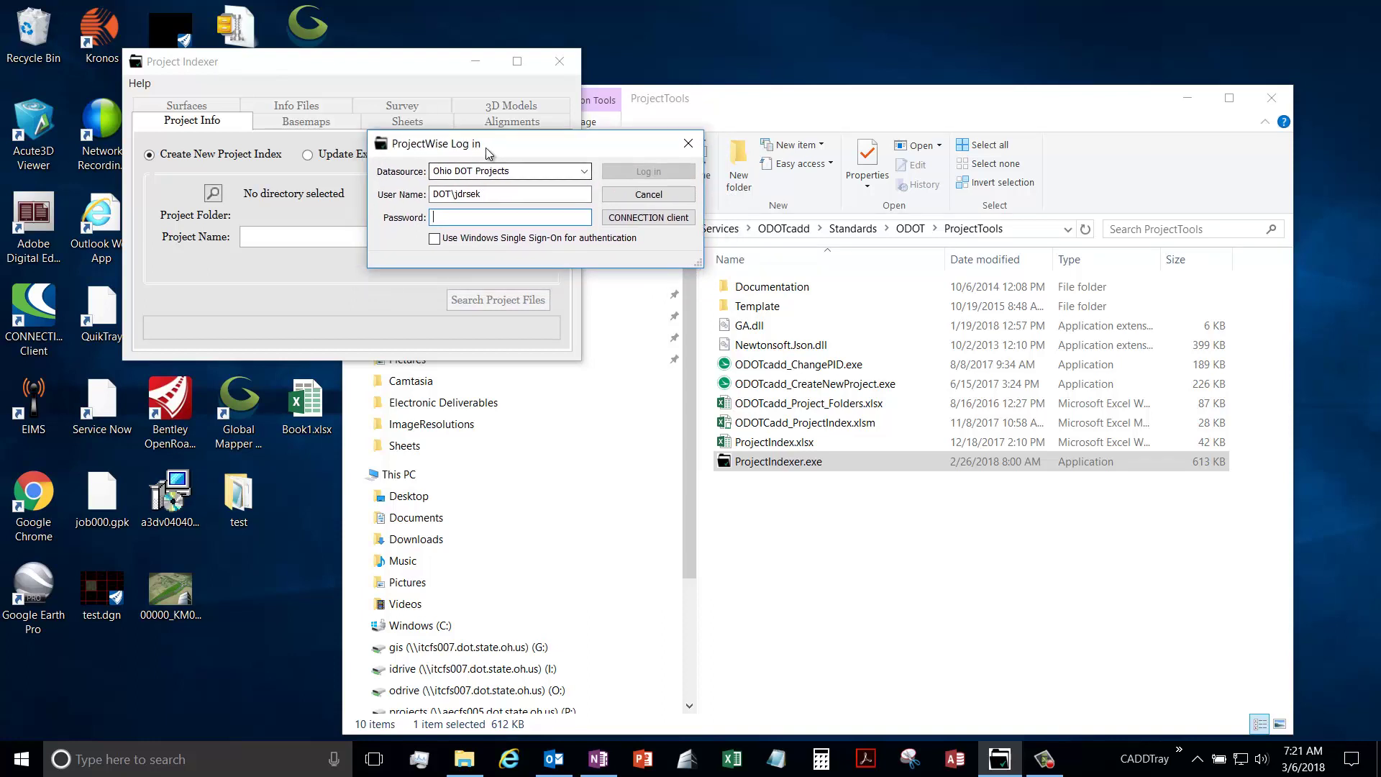
left_click(638, 198)
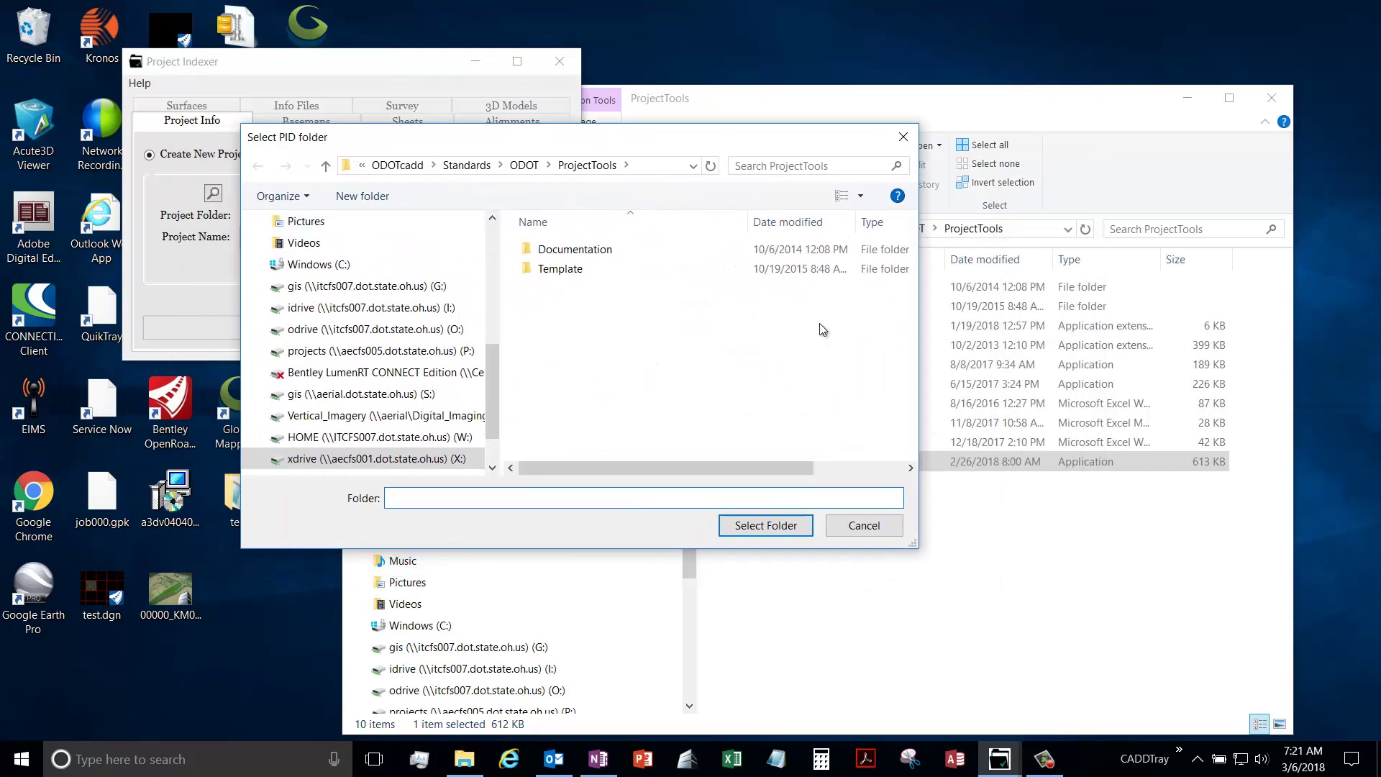
left_click(867, 528)
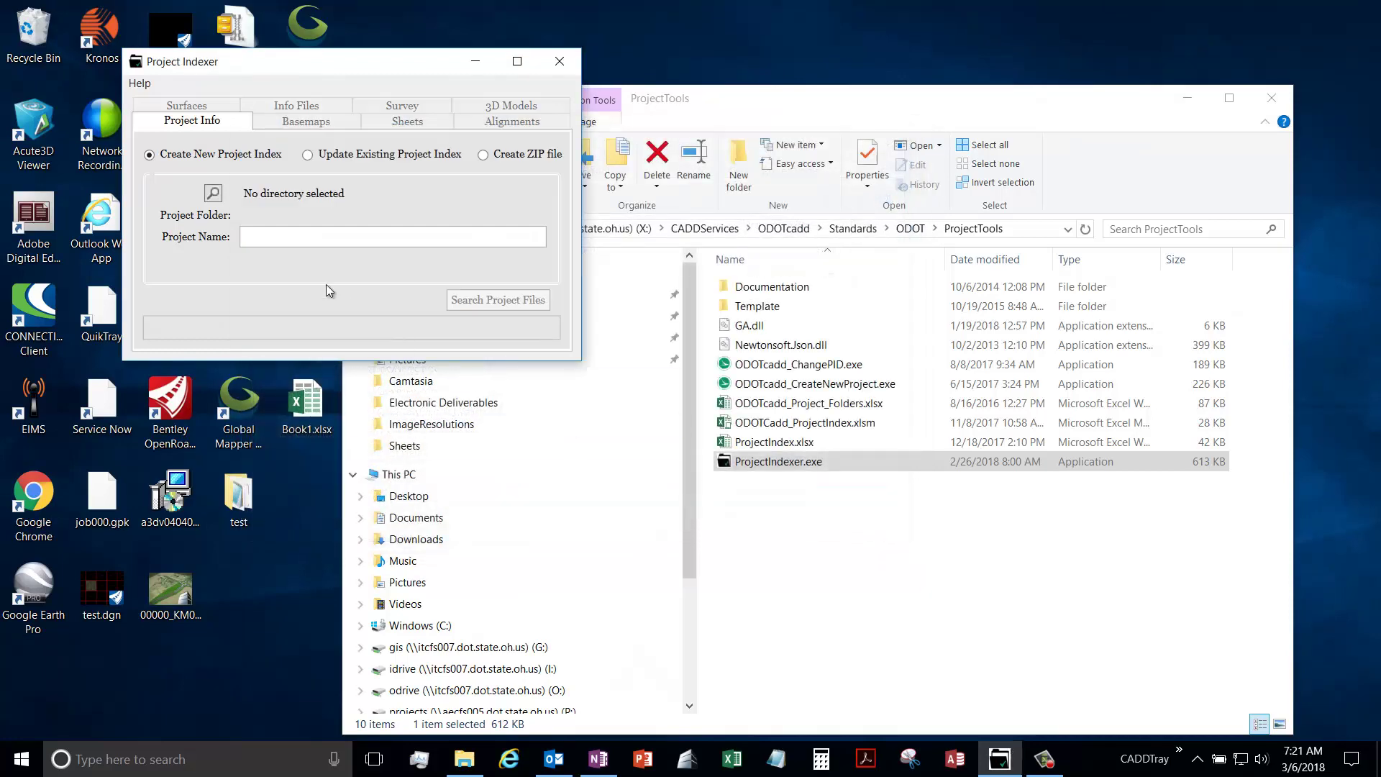
left_click(213, 193)
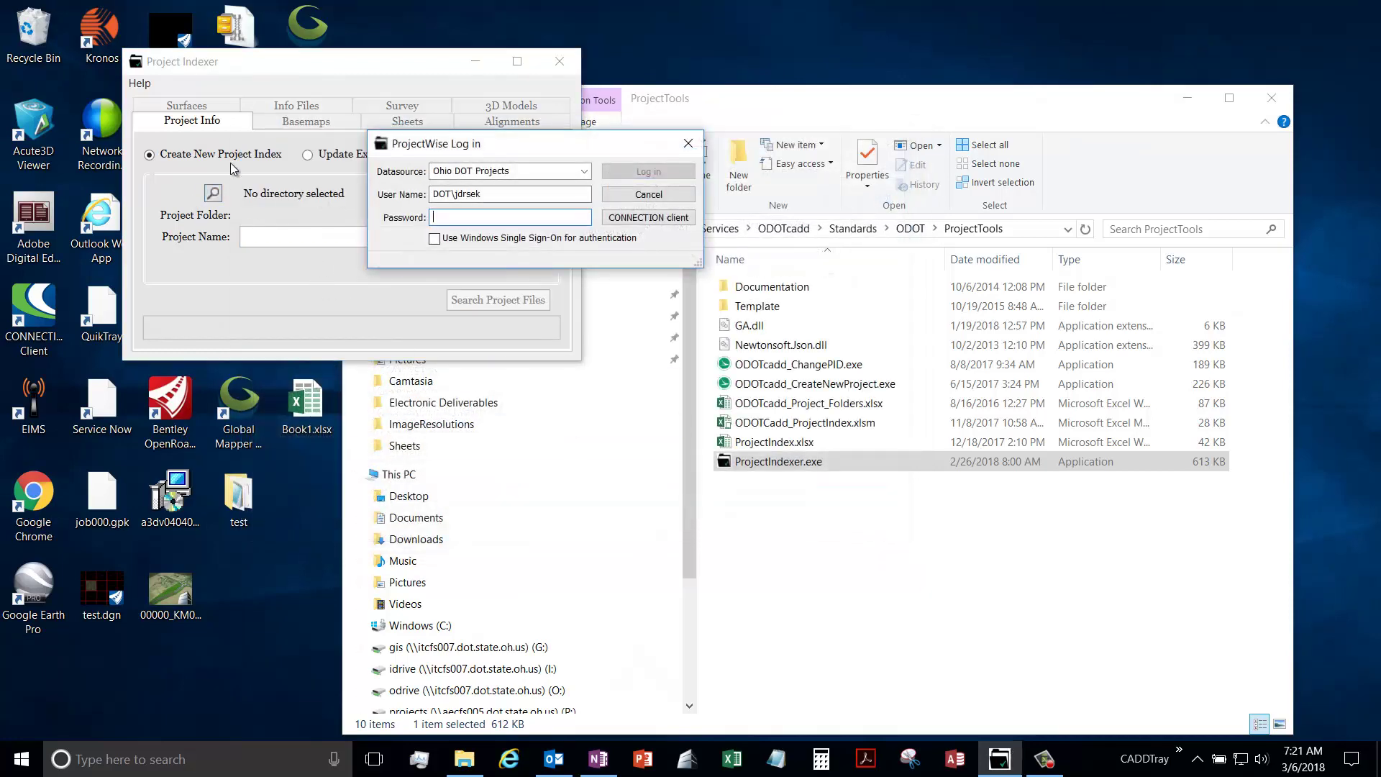
left_click(477, 242)
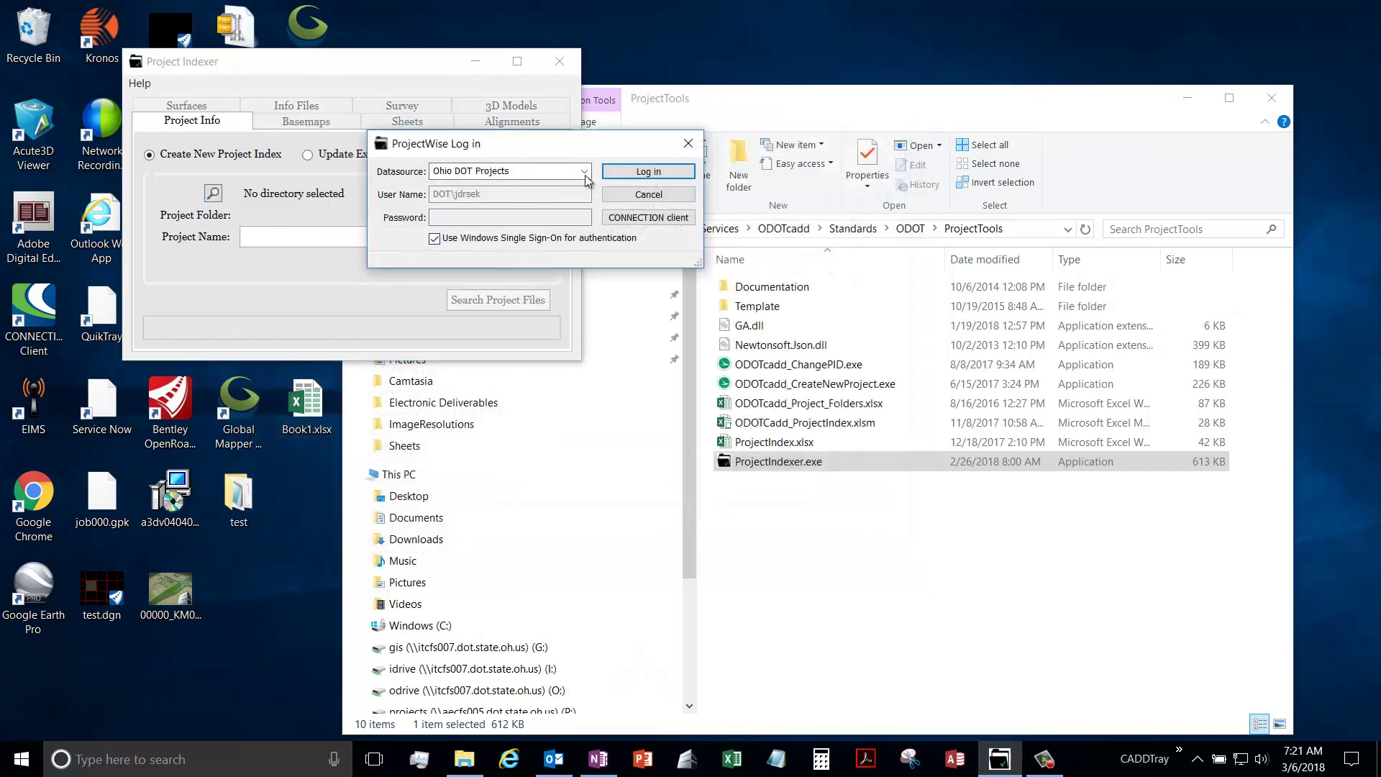
Step: Log in and choose Upload > 00000_JD_MISC_TESTING as the project's PID folder
left_click(644, 172)
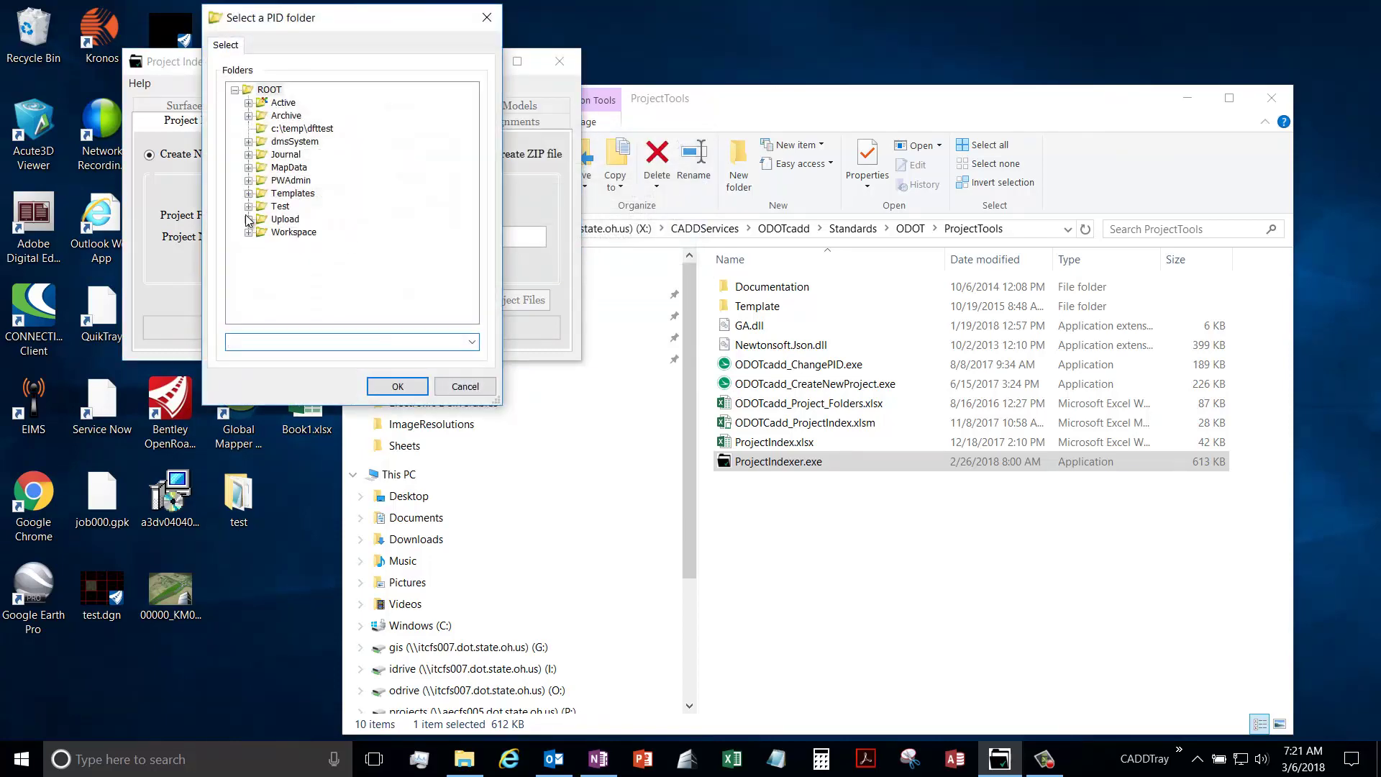
left_click(310, 221)
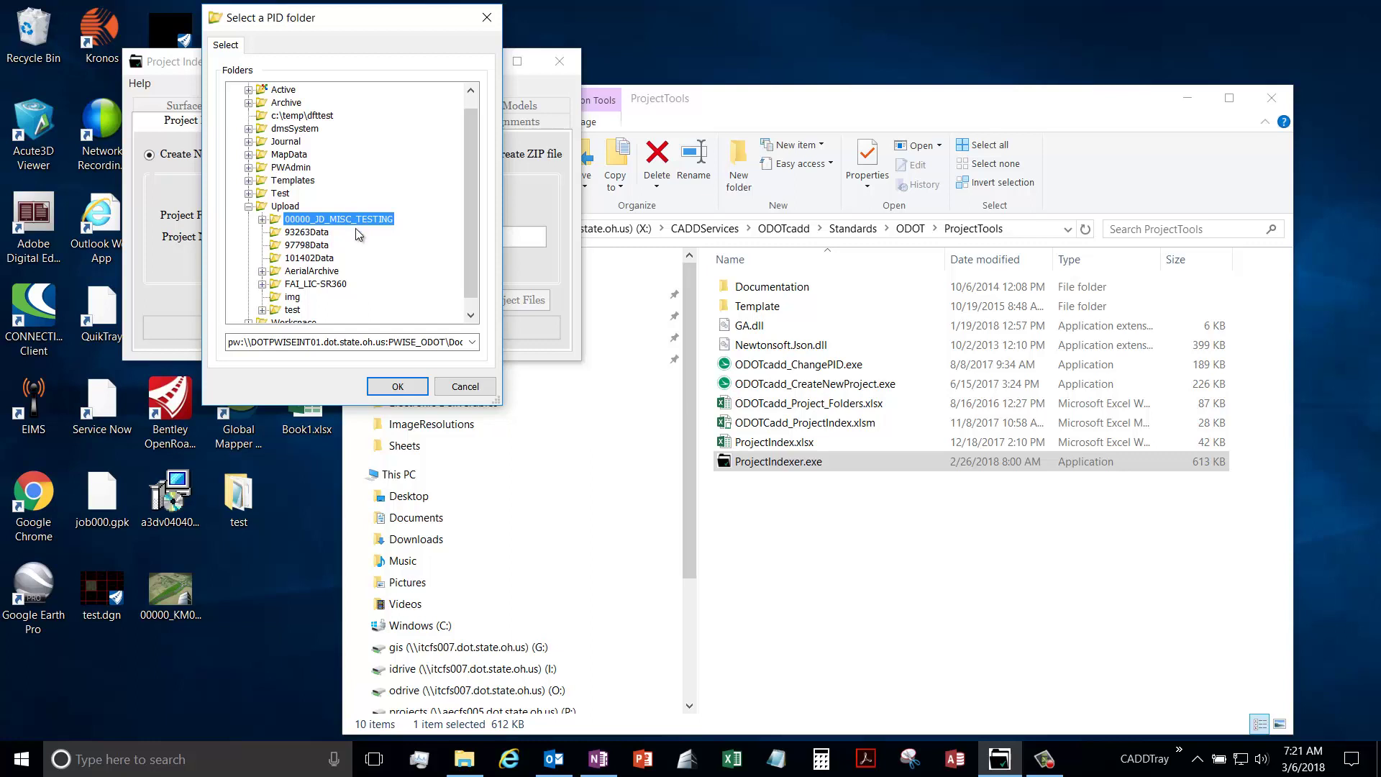
left_click_drag(348, 24, 711, 45)
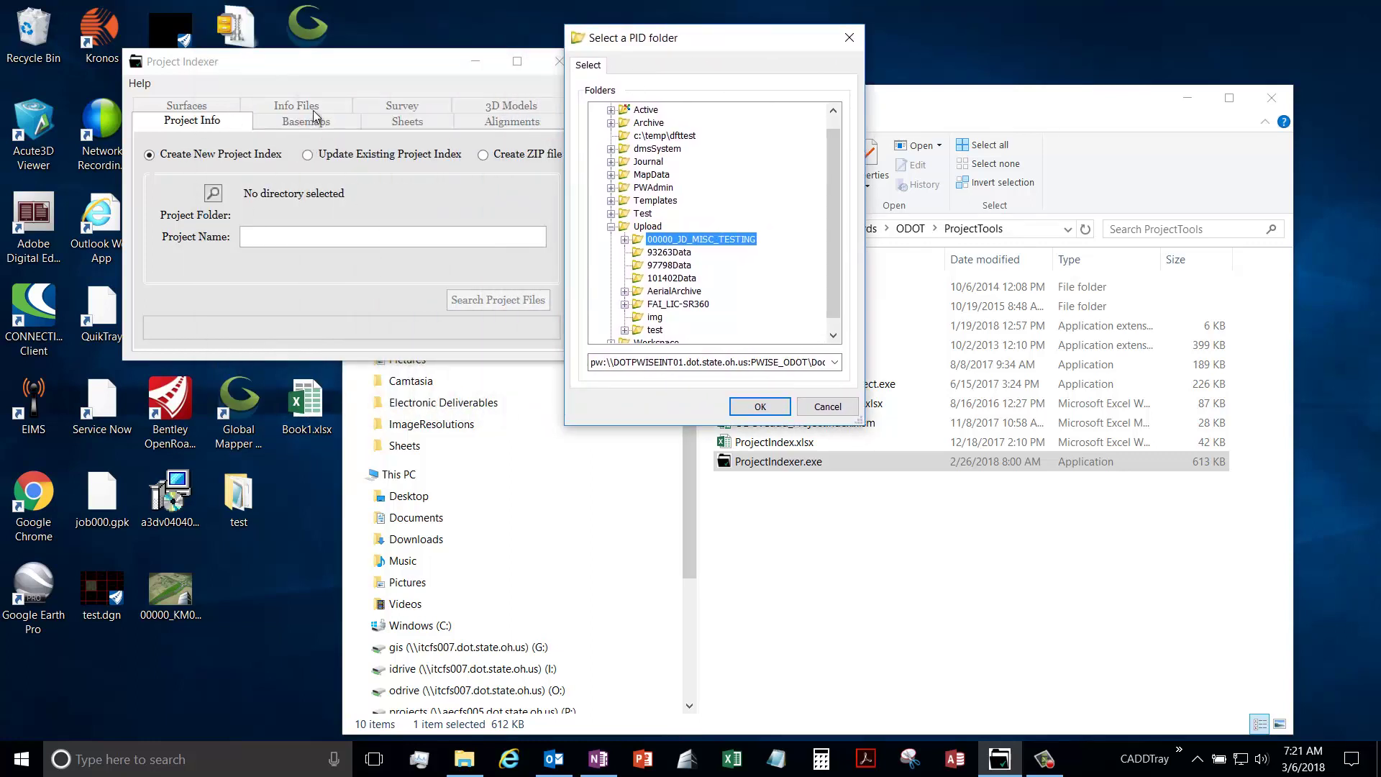
left_click(273, 64)
Step: Confirm the 00000_JD_MISC_TESTING folder and finish the project name as CTY-PID-SECTION
left_click(751, 408)
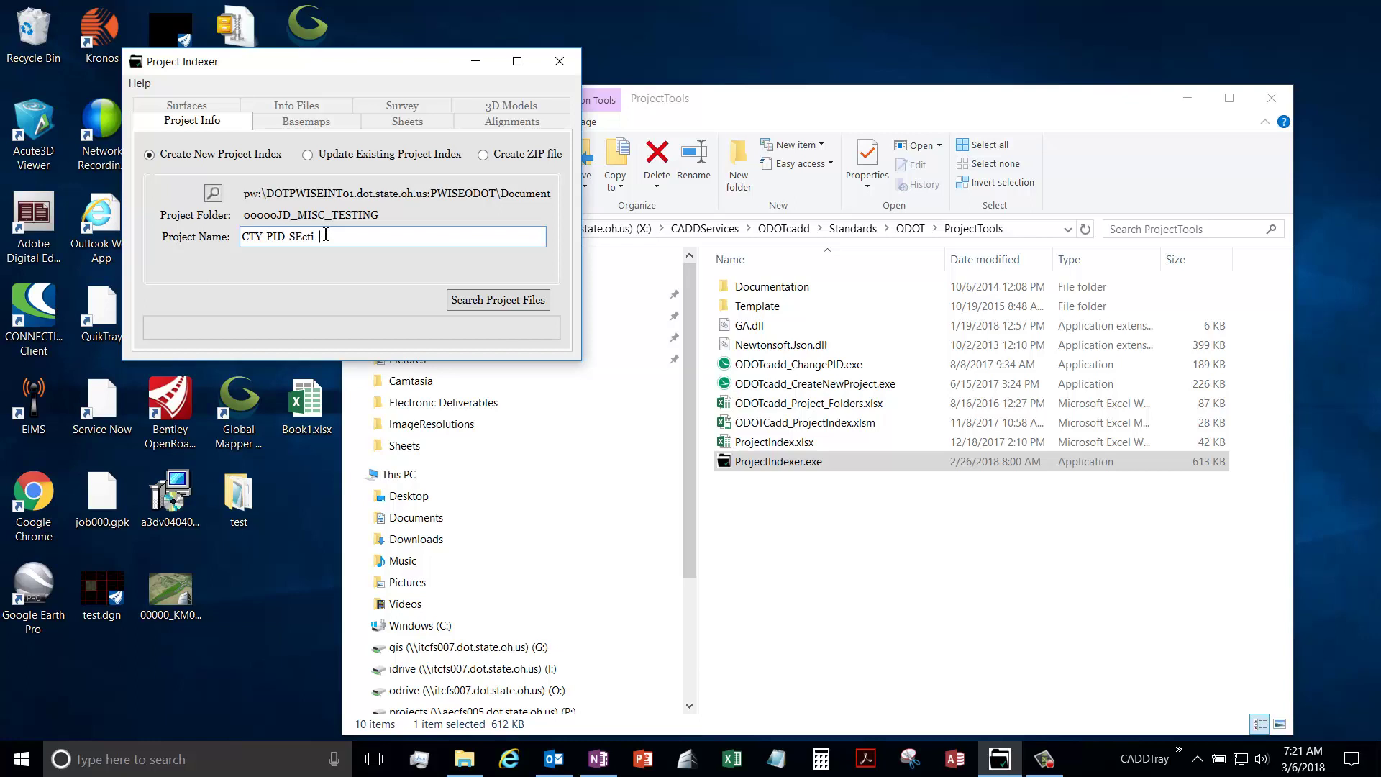
type("ION")
double_click(268, 237)
left_click(356, 237)
double_click(356, 237)
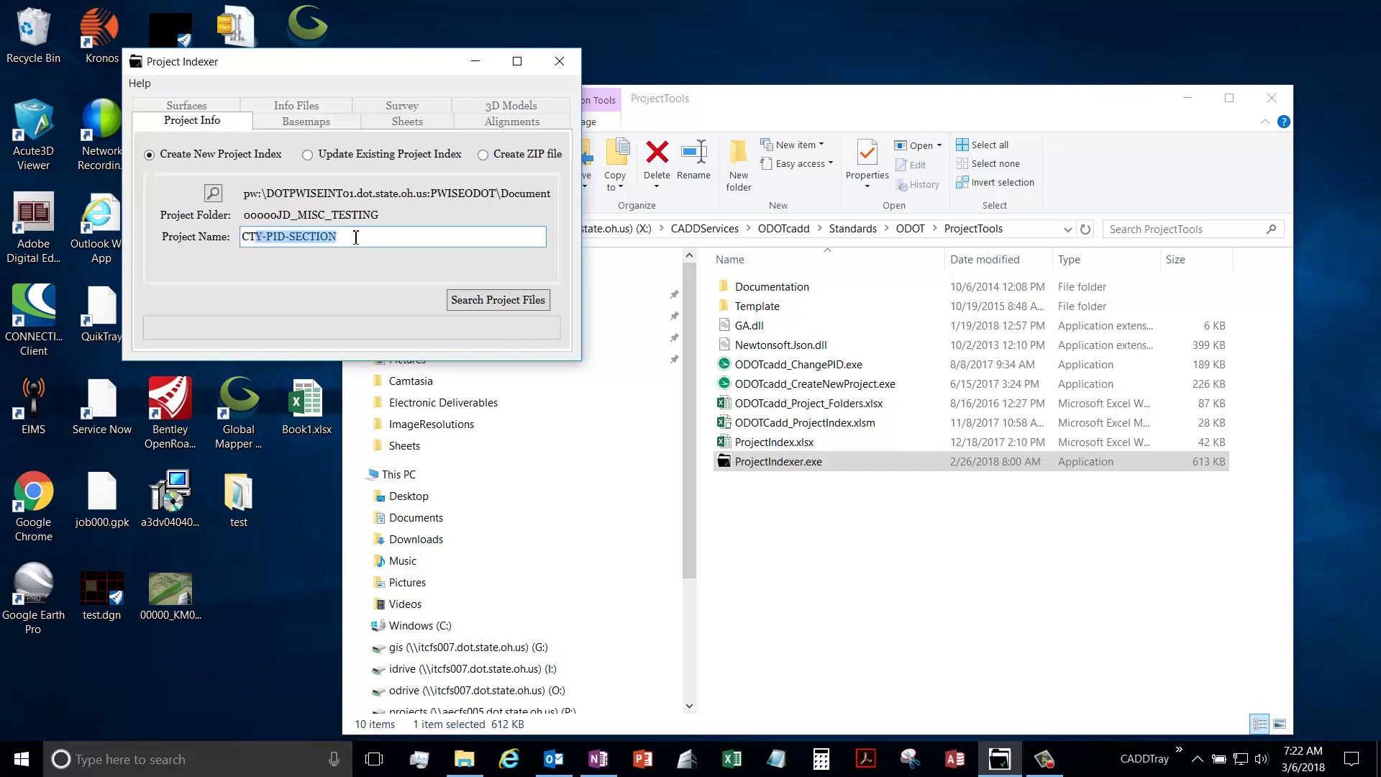
left_click(361, 238)
Step: Run Search Project Files to build the index workbook with Alignments, Surfaces and 3D Models sheets
left_click(469, 300)
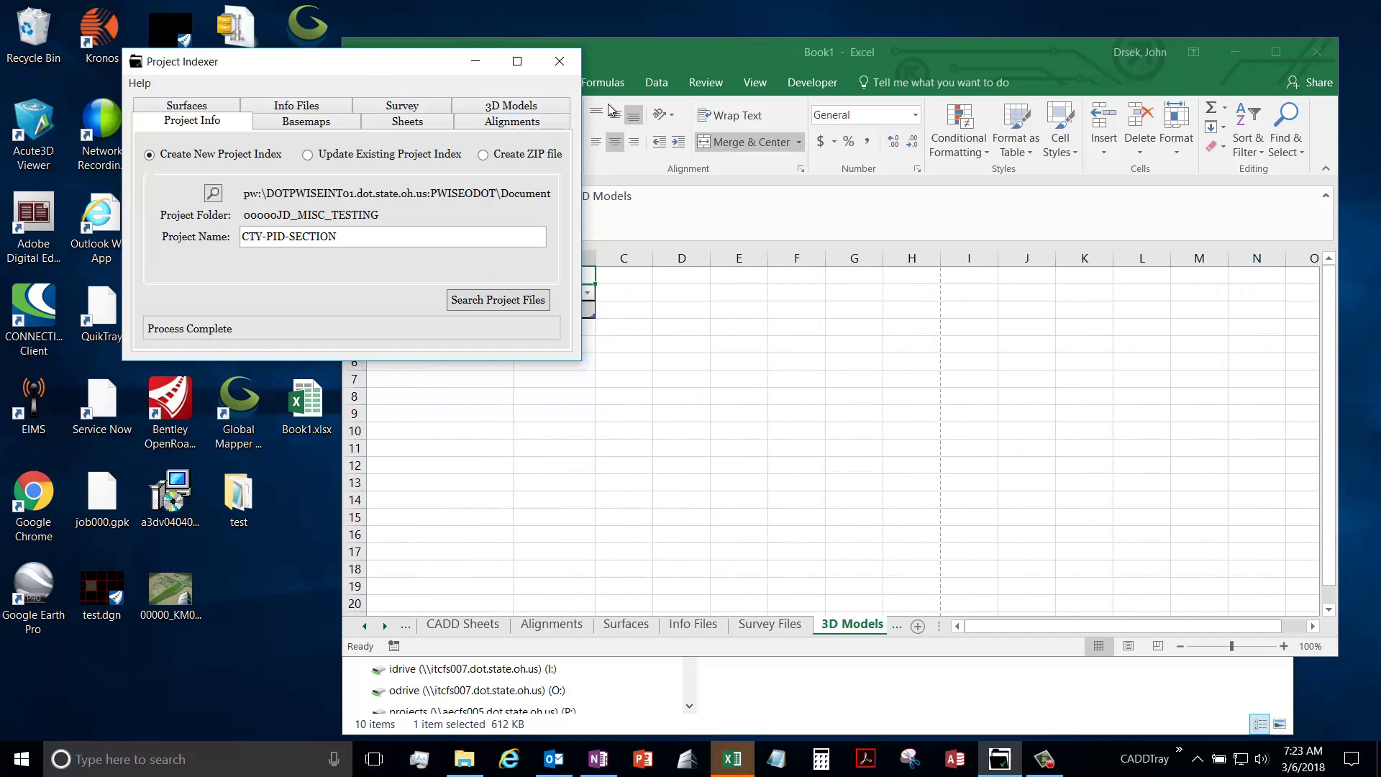
Step: Browse the Survey Files, Info Files, Surfaces, Alignments and CADD Basemaps sheets of the index workbook
mouse_move(829, 61)
left_mouse_down()
mouse_move(755, 71)
mouse_move(767, 36)
mouse_move(844, 53)
left_mouse_up()
left_click(811, 629)
left_click(685, 624)
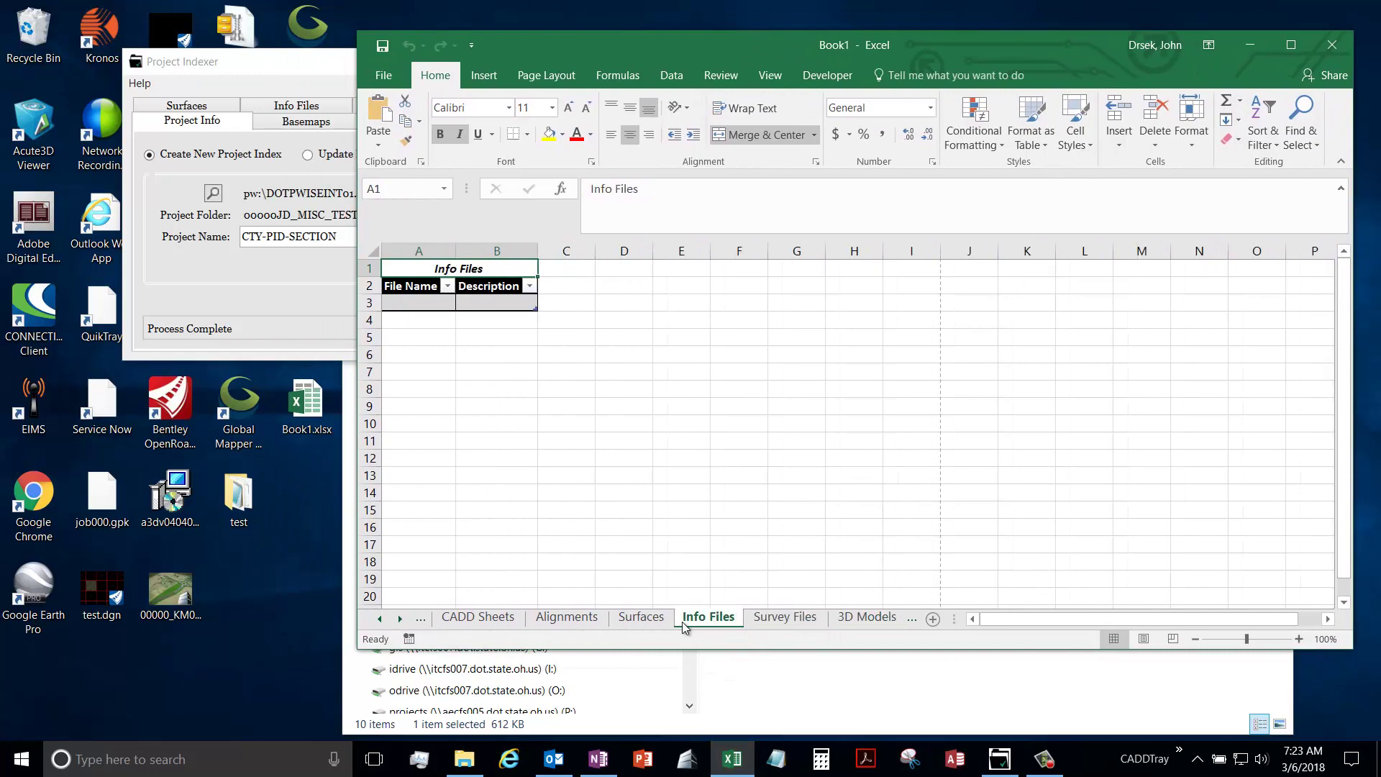
left_click(633, 620)
left_click(575, 619)
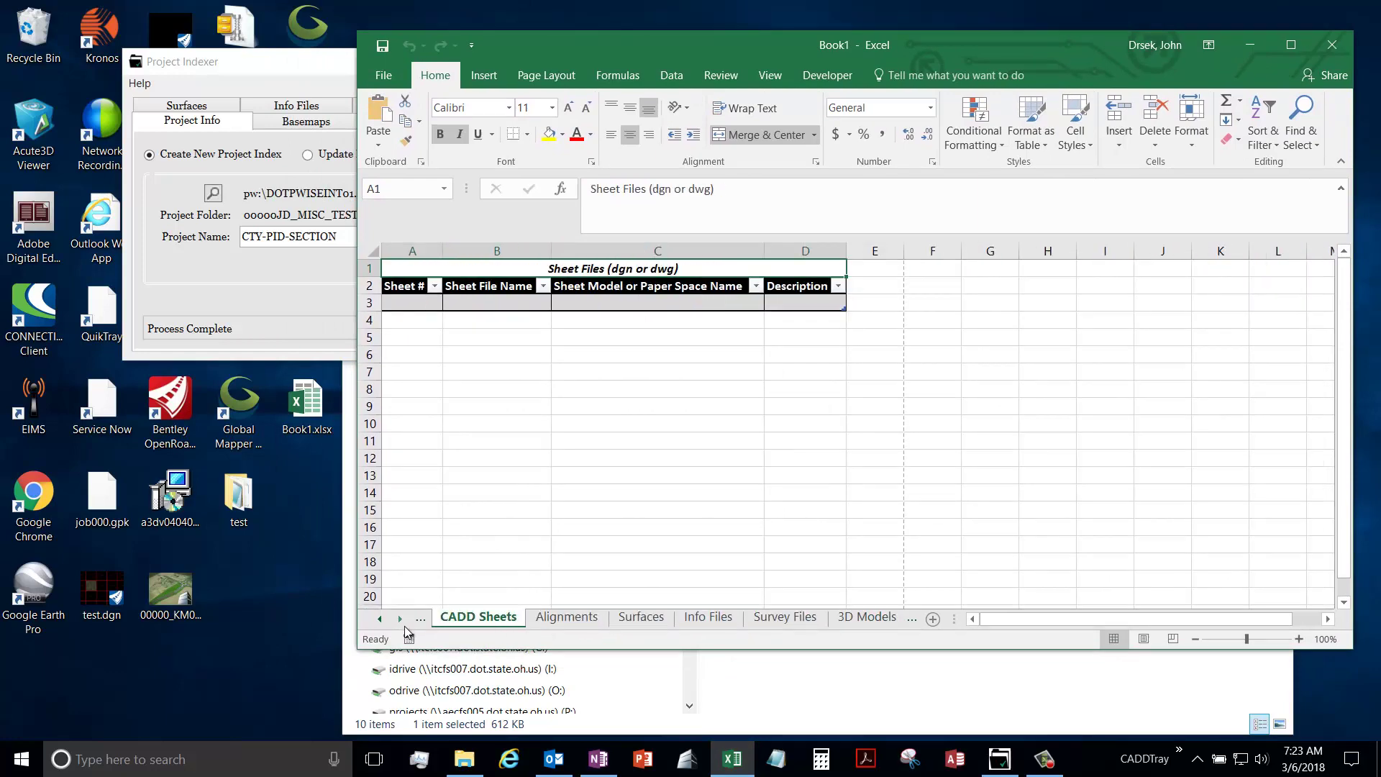
left_click(380, 618)
left_click(482, 618)
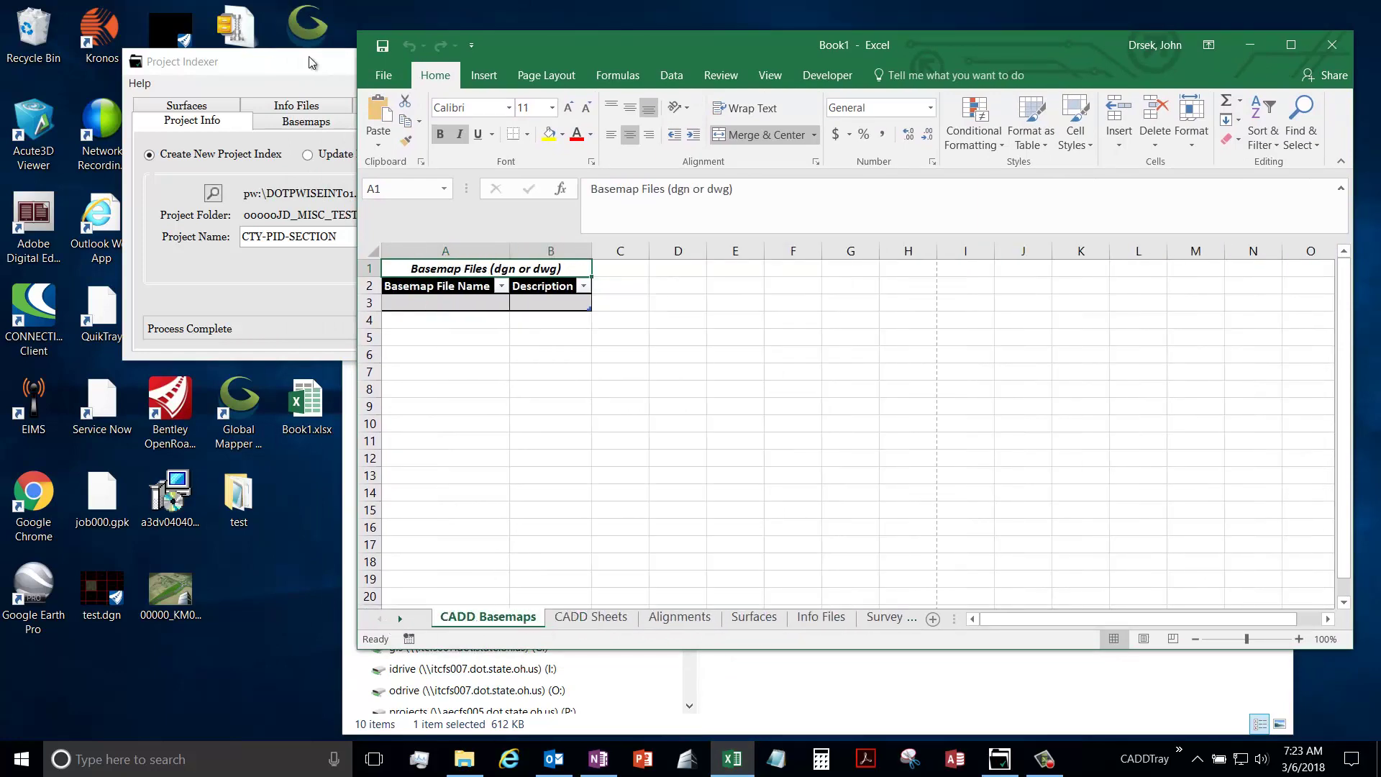
mouse_move(311, 63)
left_mouse_down()
mouse_move(192, 63)
mouse_move(297, 73)
left_mouse_up()
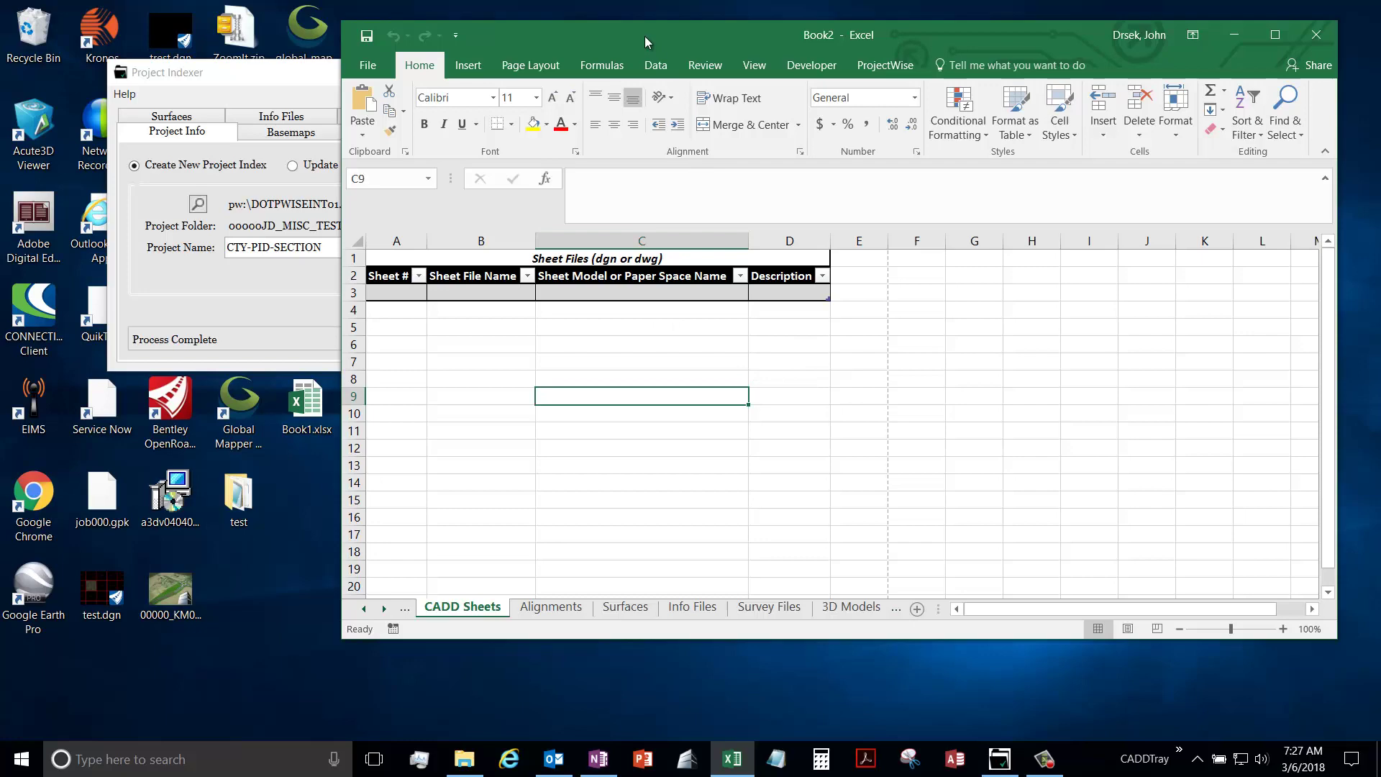
Step: Save As to ProjectWise, signing in to Ohio DOT Projects with Single Sign-On, Remember me and No Wizard
left_click(374, 70)
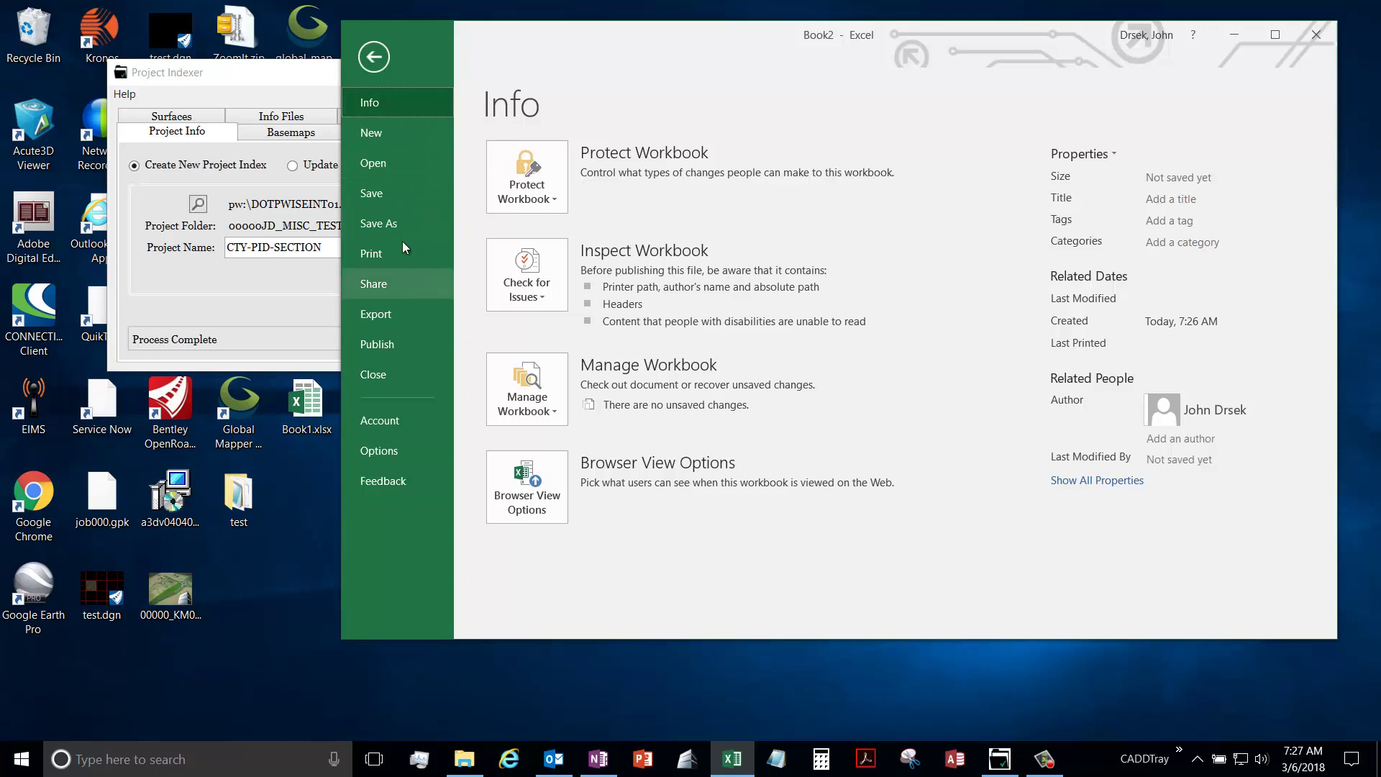
left_click(415, 214)
left_click(536, 166)
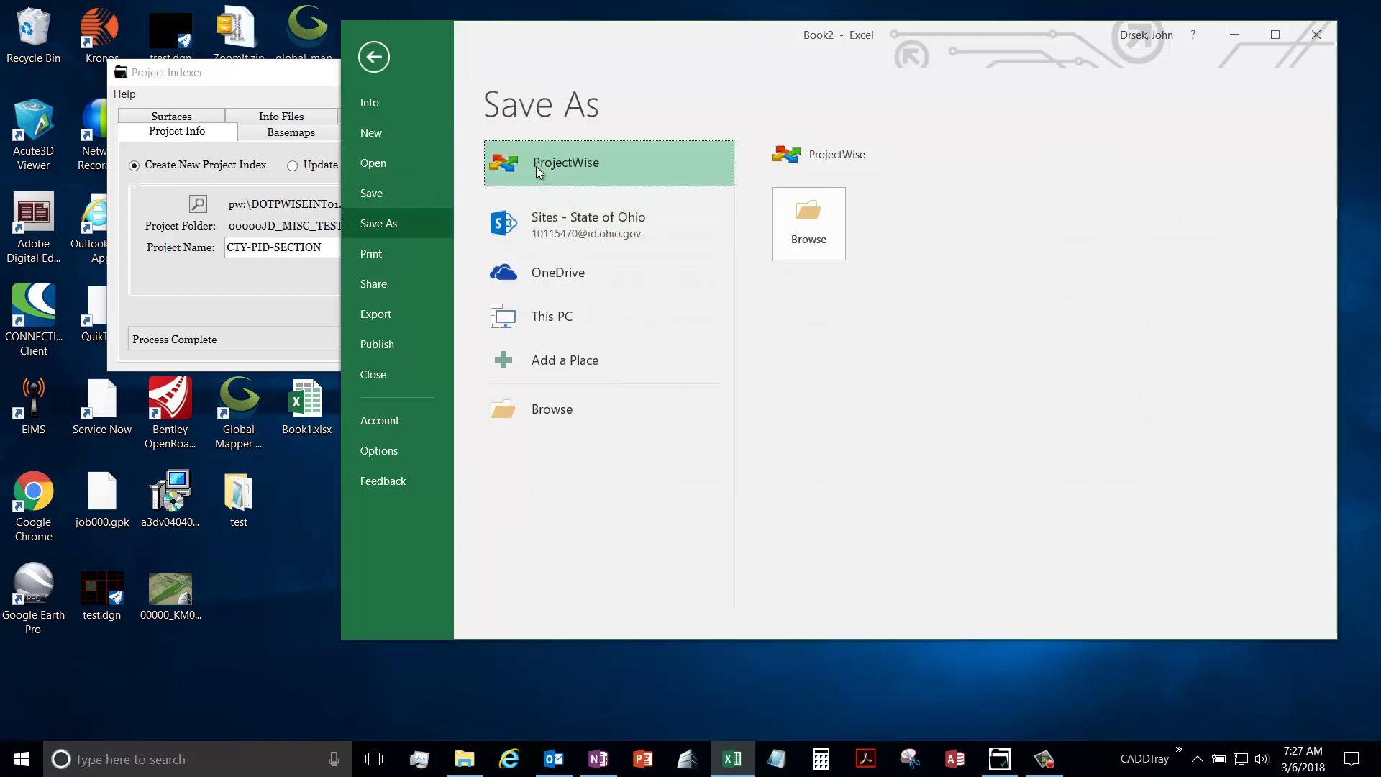
left_click(811, 199)
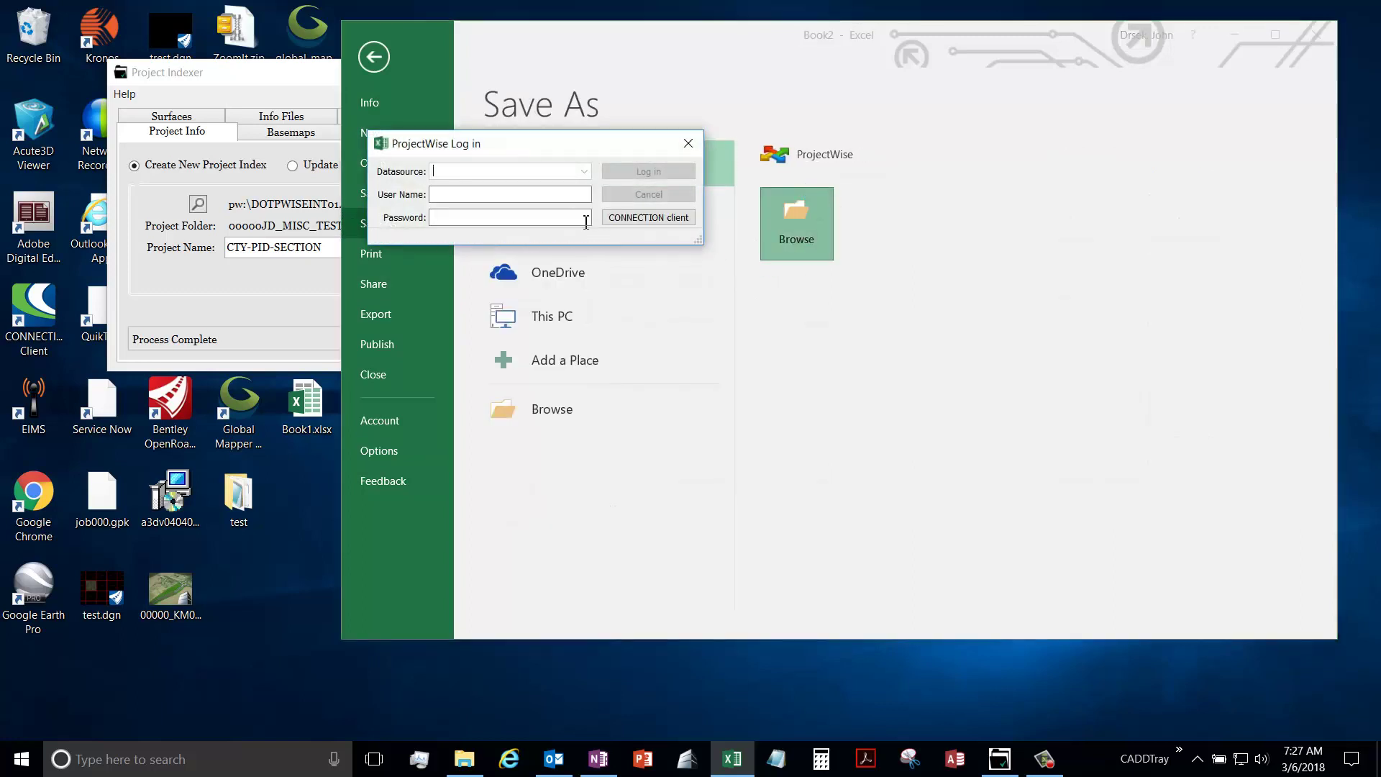
left_click(584, 172)
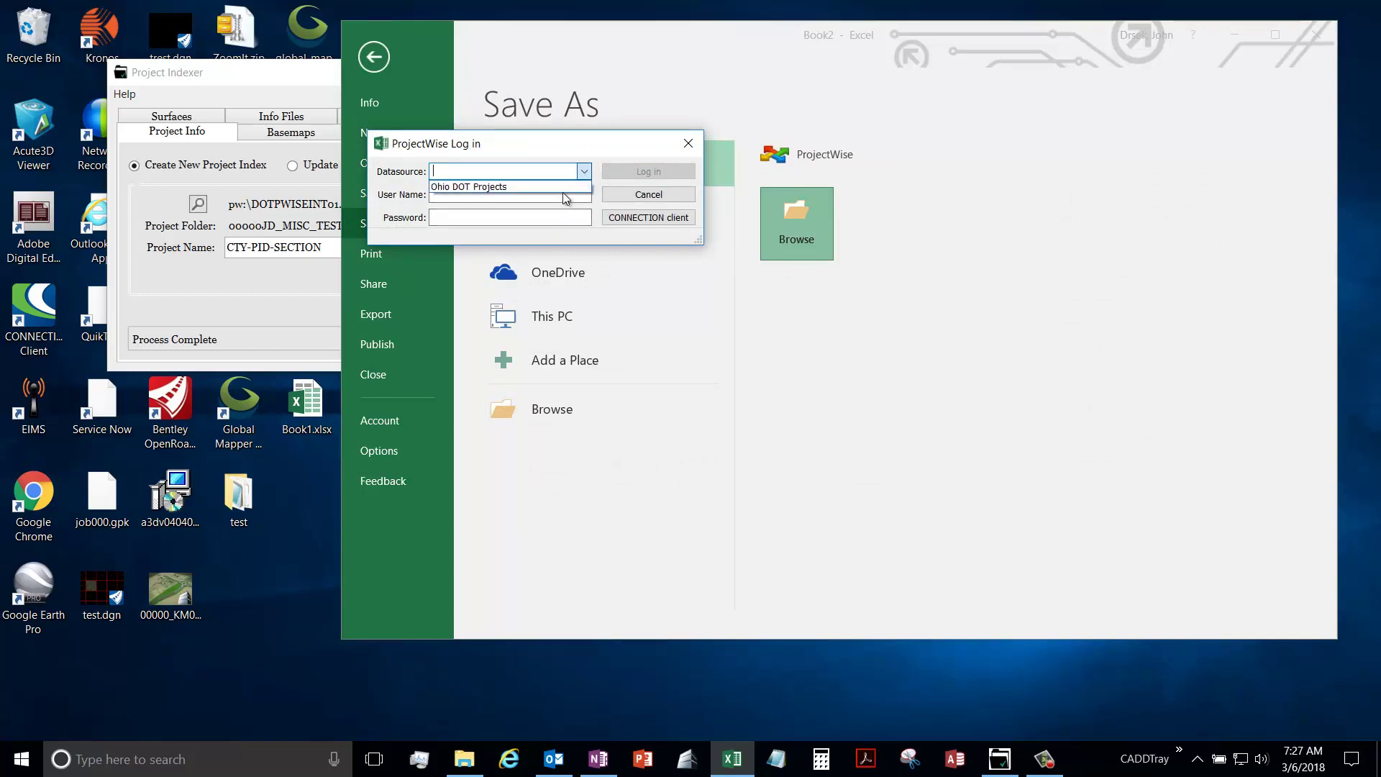
left_click(561, 189)
left_click(440, 237)
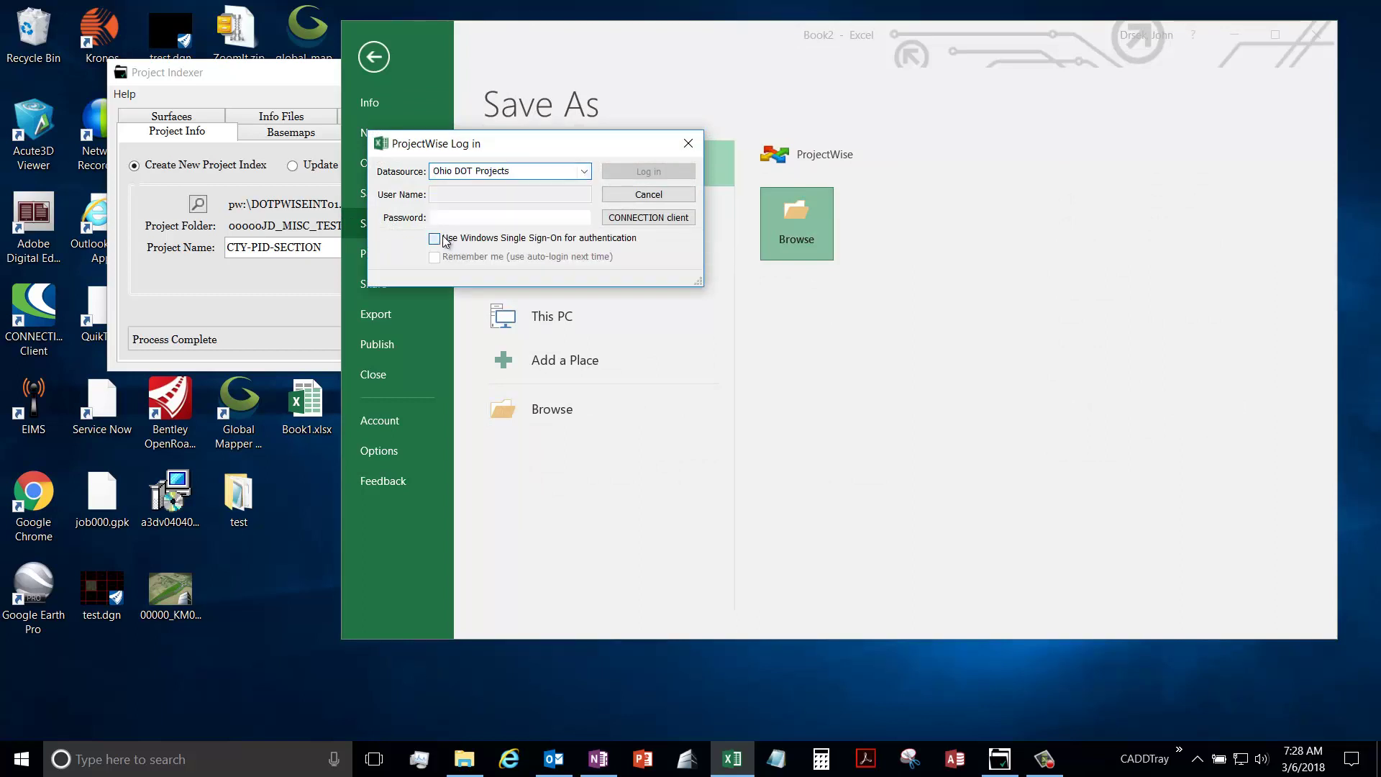
left_click(435, 257)
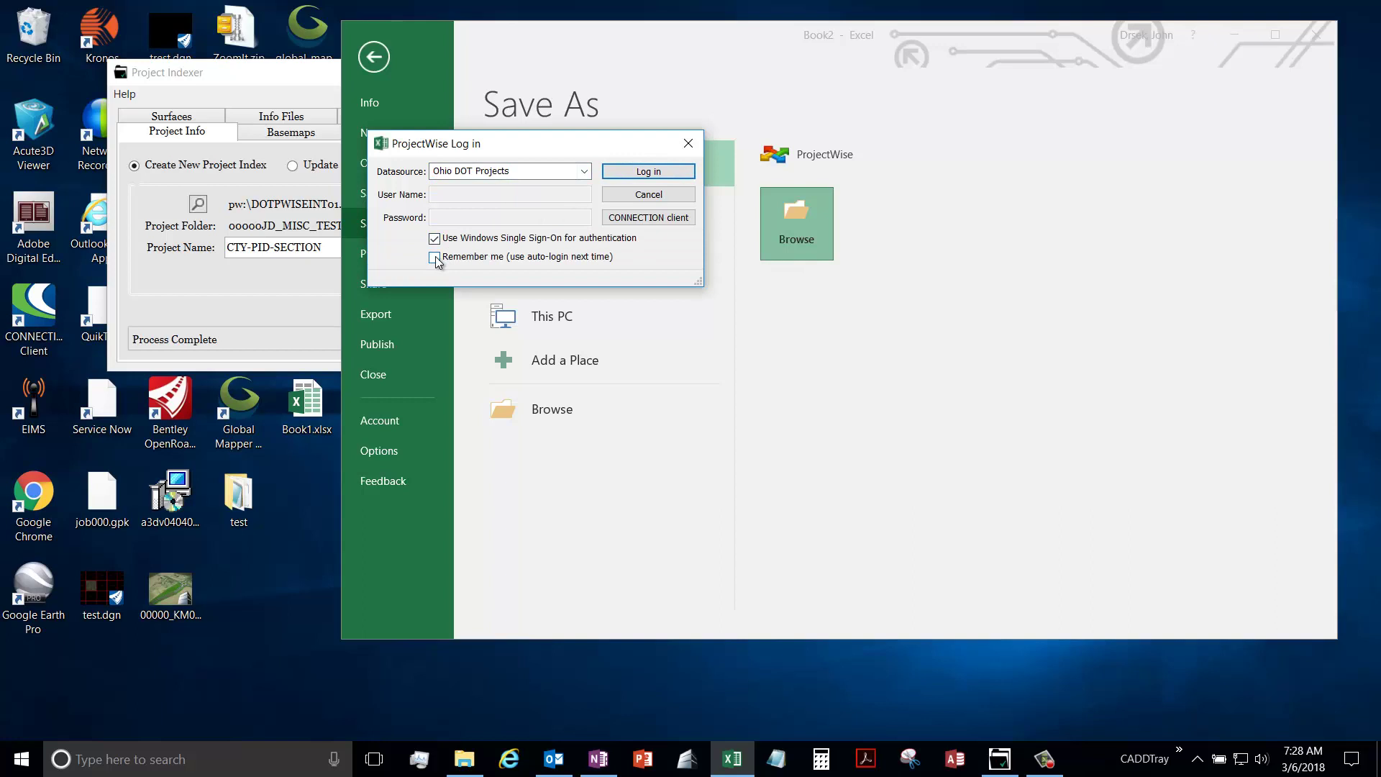
left_click(619, 171)
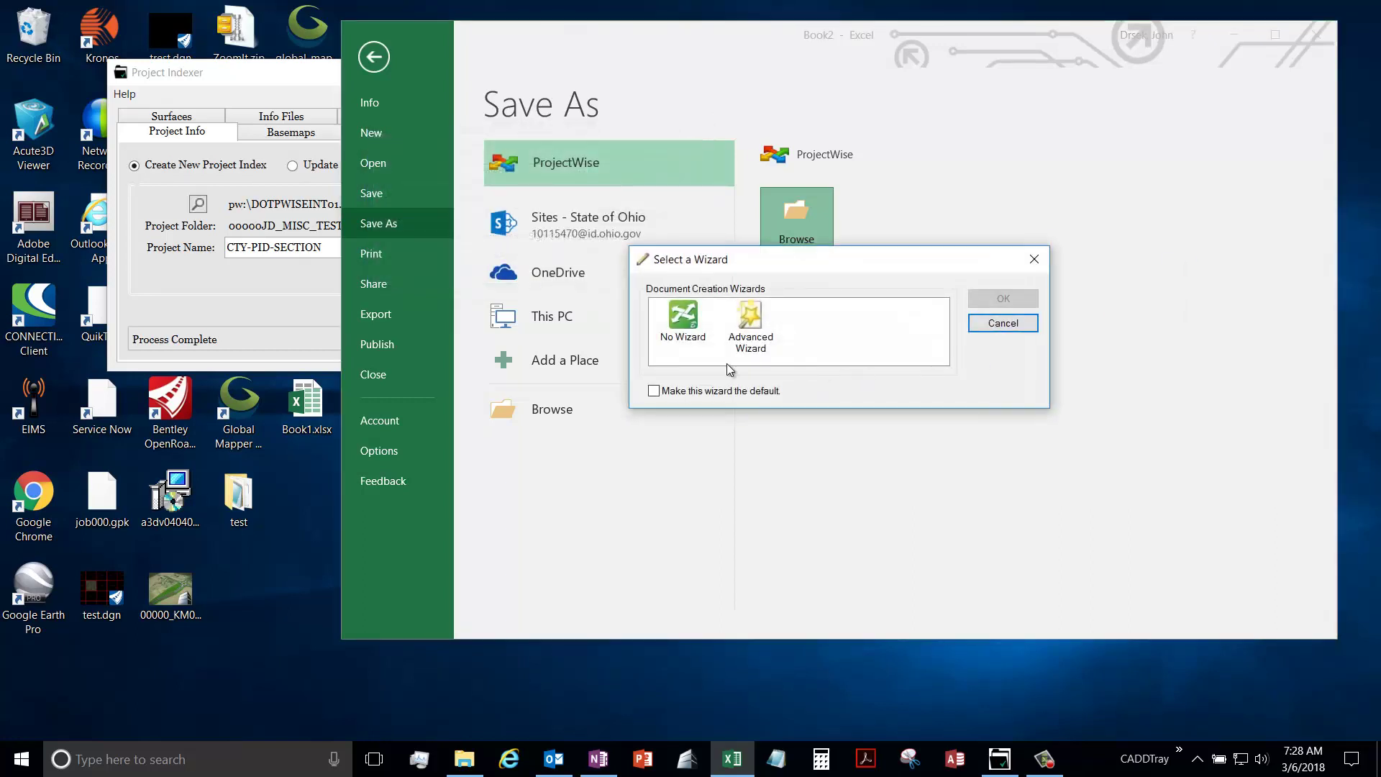
left_click(685, 328)
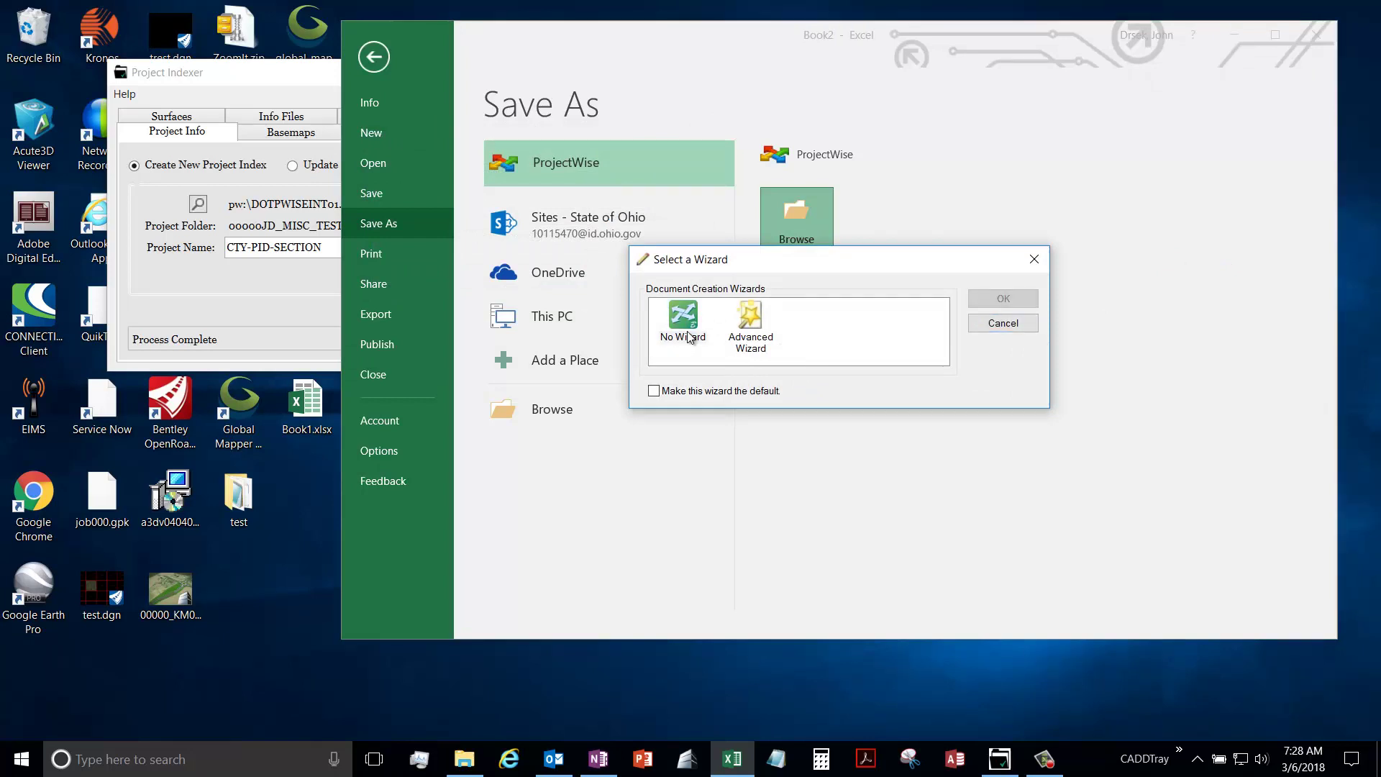
left_click(1002, 298)
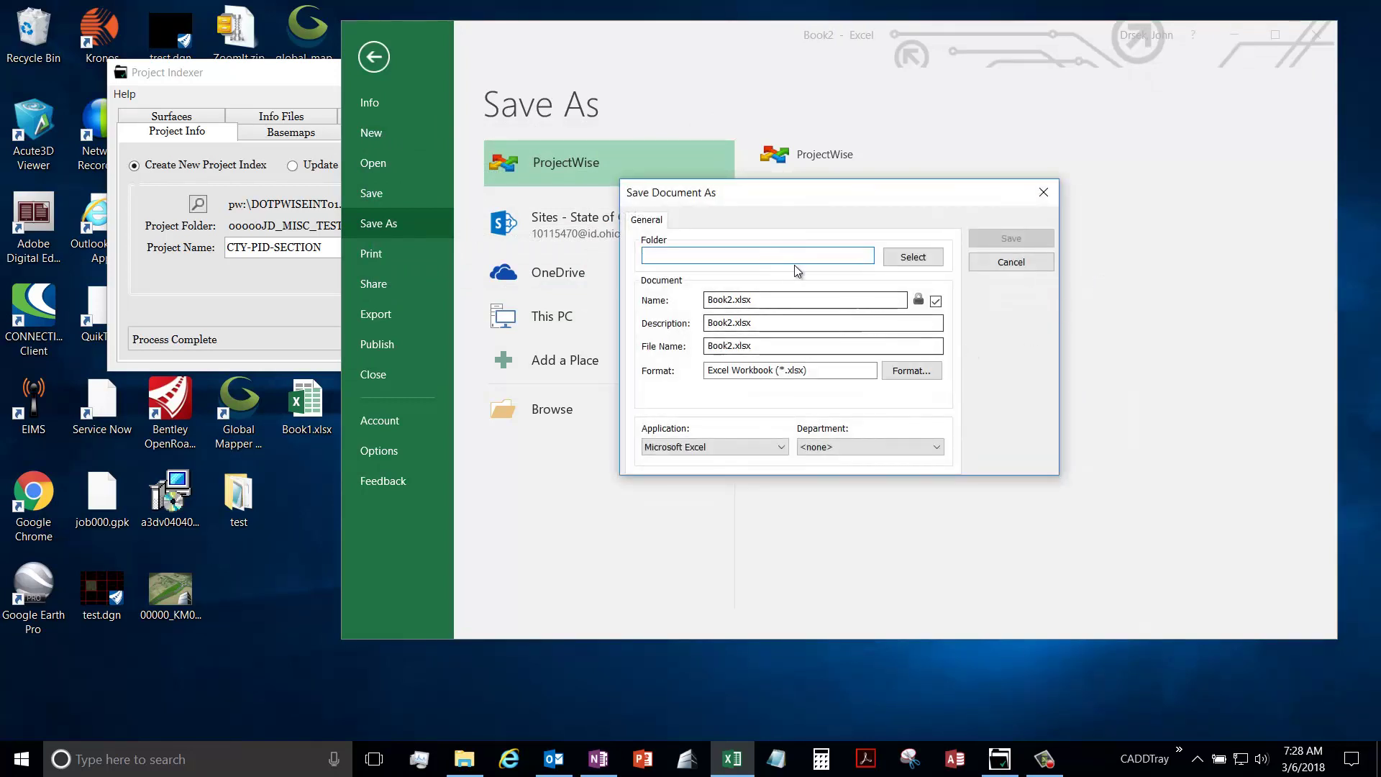
Step: Choose Upload > 00000_JD_MISC_TESTING > ProjAdmin > PlanPackage as the destination folder
left_click(912, 256)
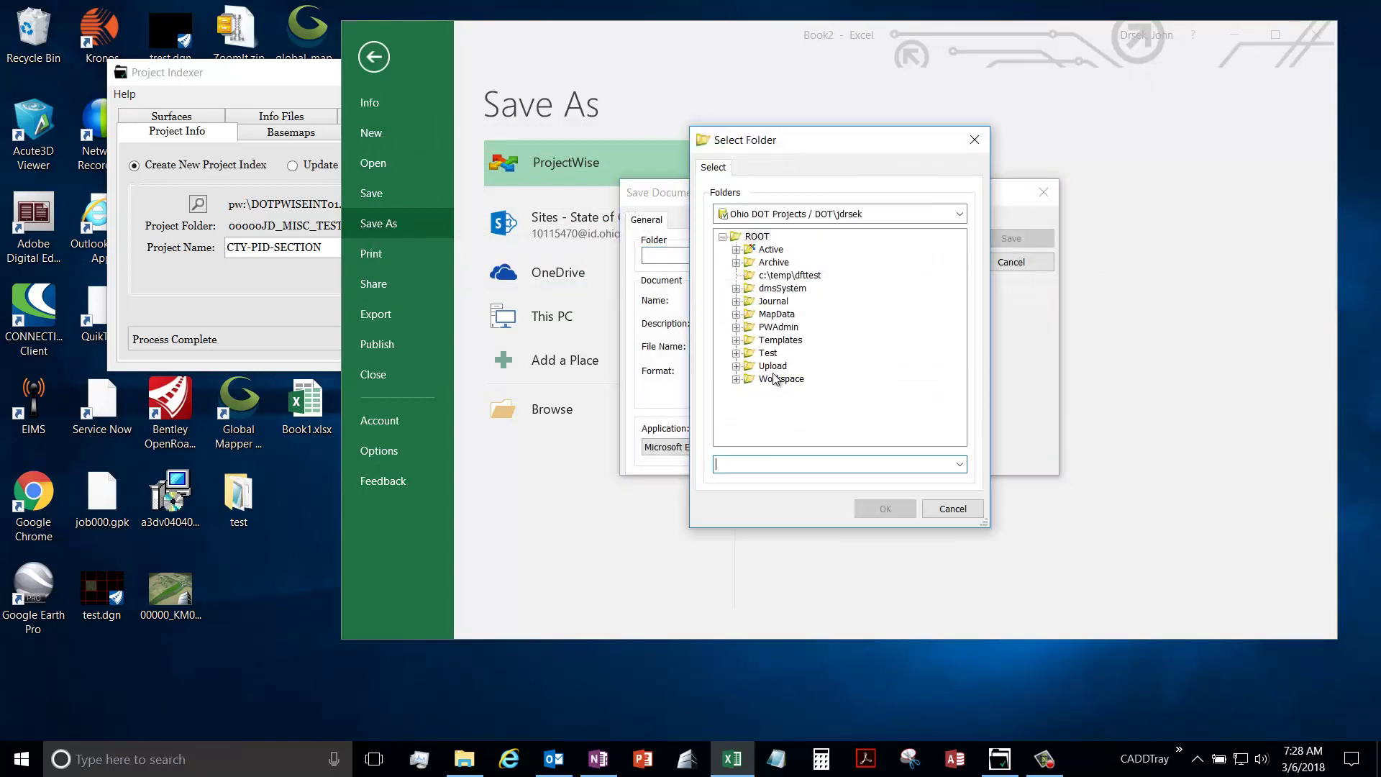
left_click(742, 365)
left_click(748, 339)
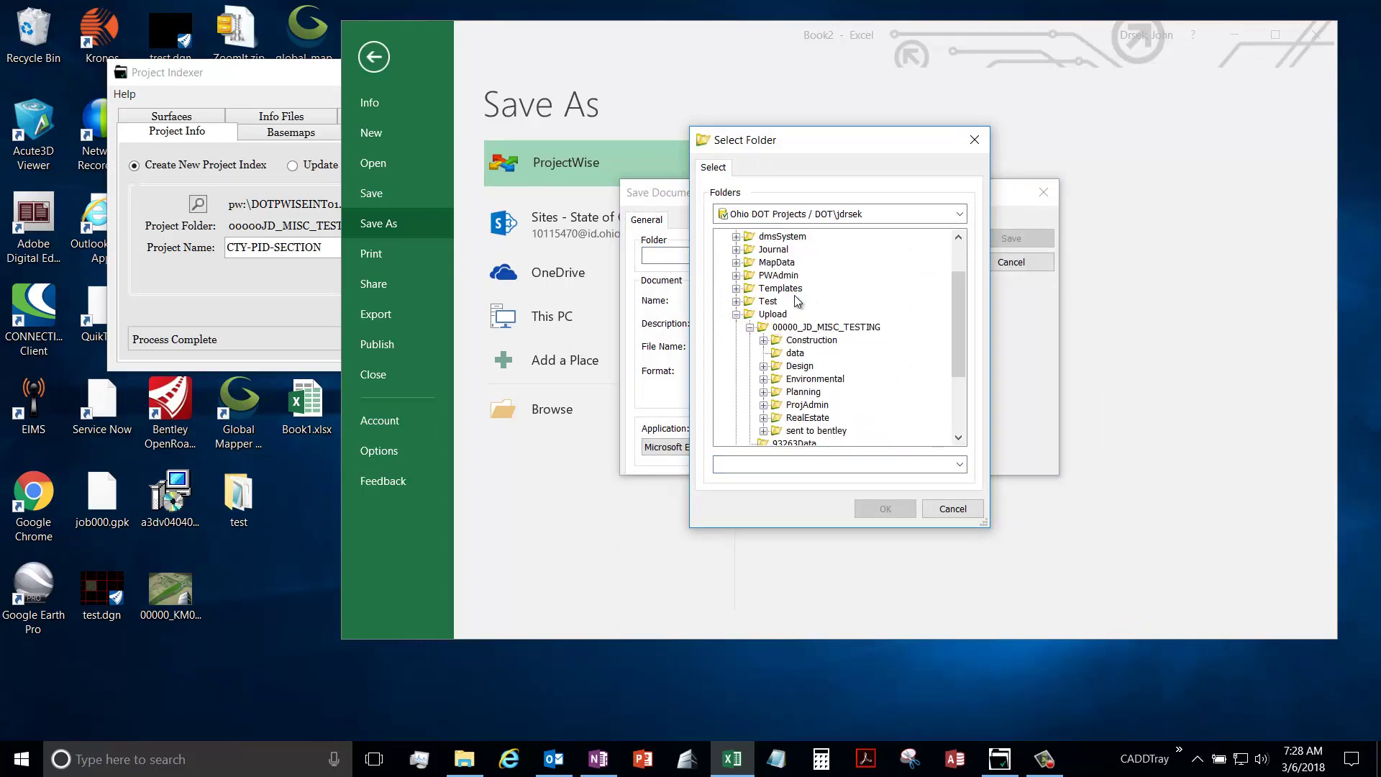
scroll(899, 334, "down", 1)
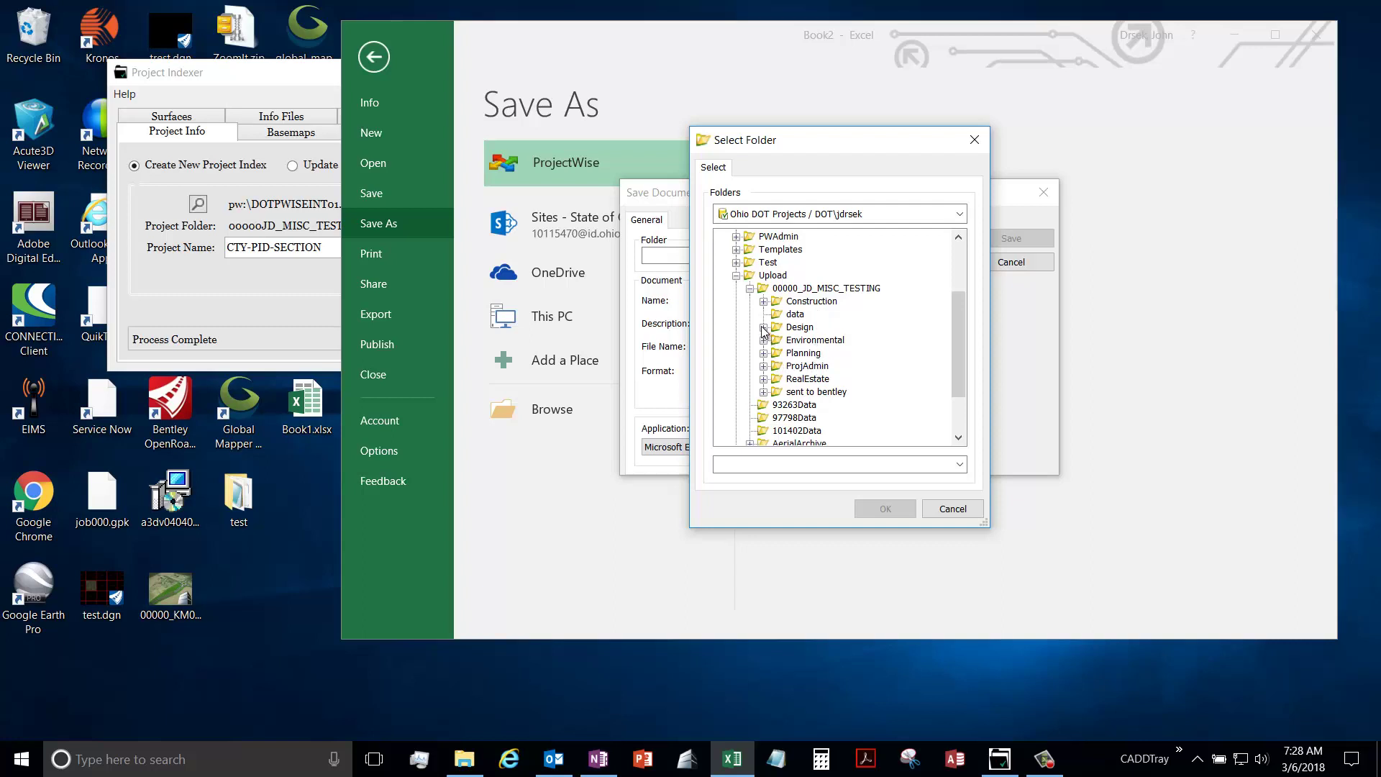
left_click(764, 366)
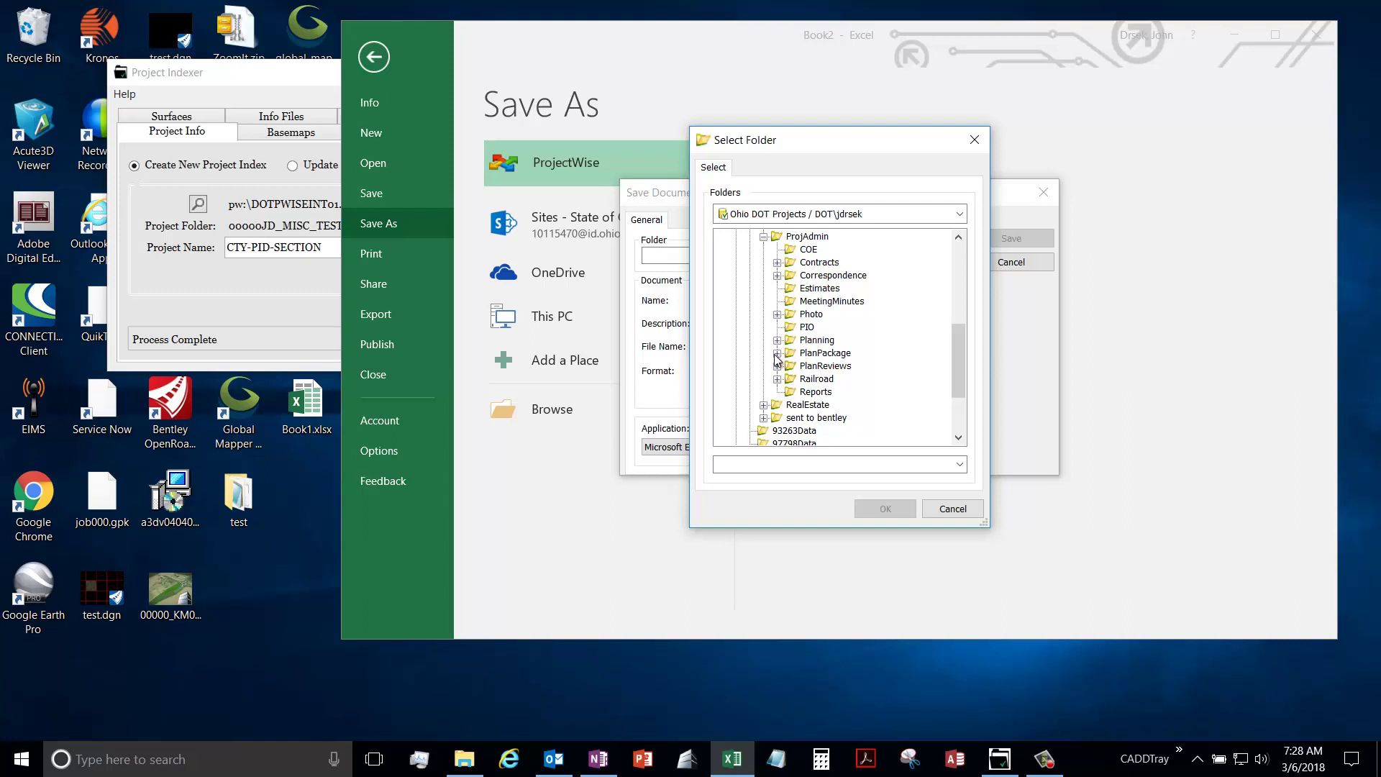
left_click(777, 353)
left_click(821, 354)
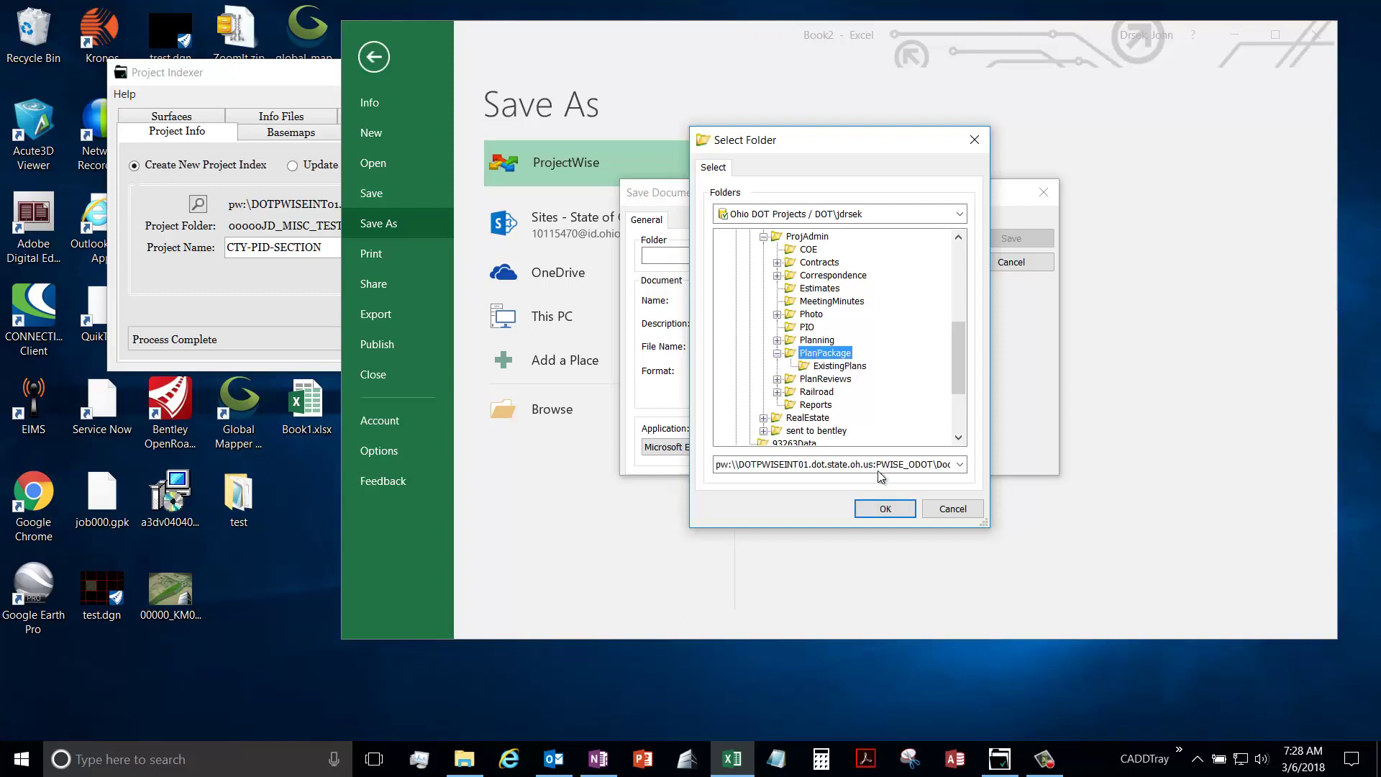
left_click(886, 509)
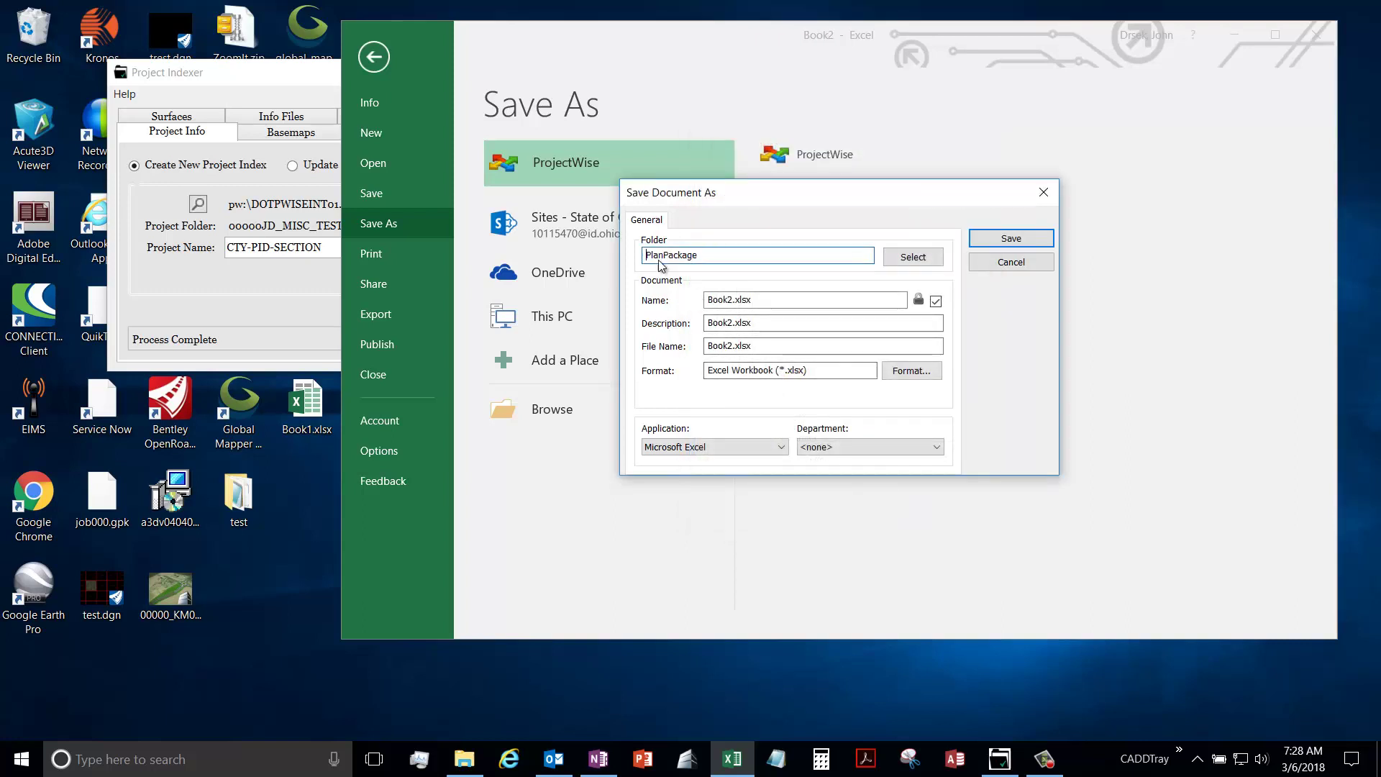
Step: Rename Book2 to CTY-PID_ProjectIndex, describe it as 'Project Index', and save without a comment
left_click(756, 299)
left_click_drag(732, 299, 647, 301)
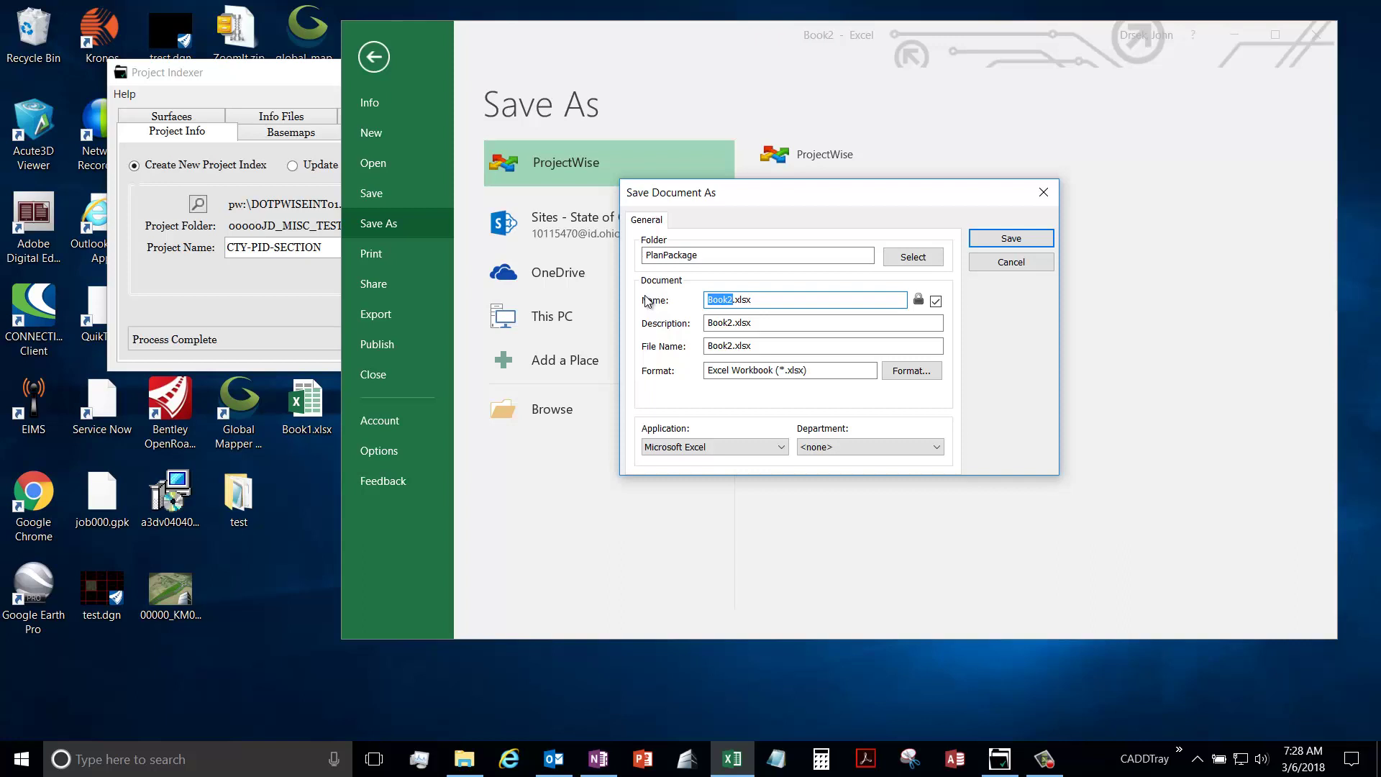
type("CTY-P")
type("ID_Proj")
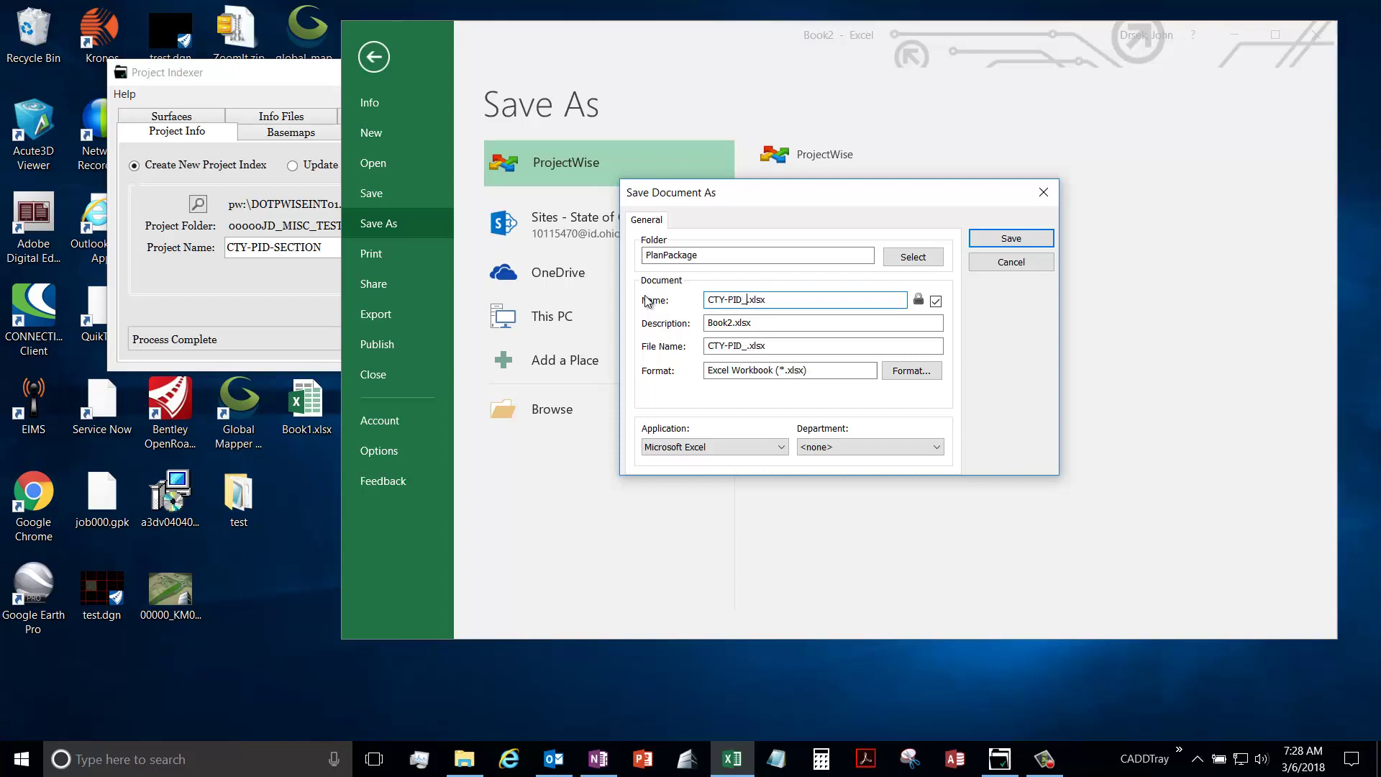
type("ectIndex")
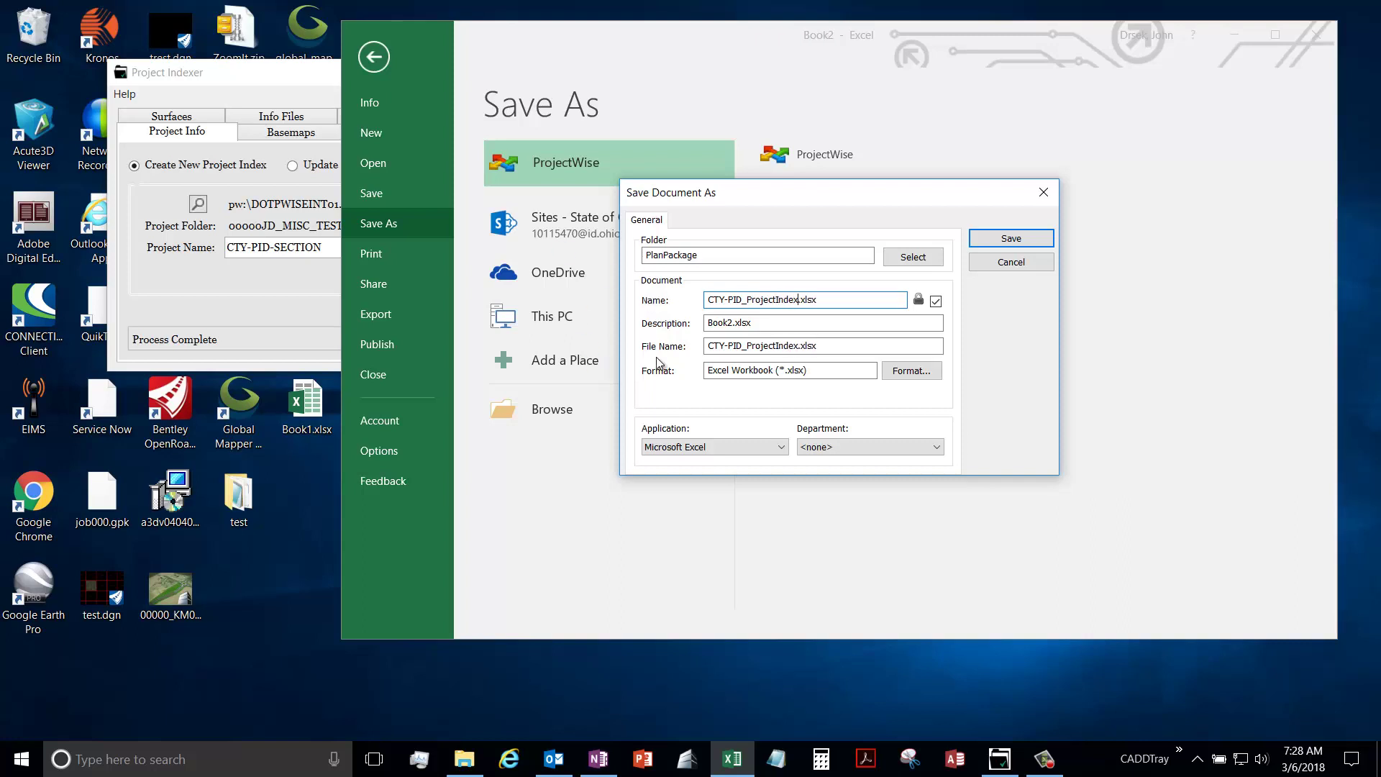
left_click(716, 328)
double_click(717, 329)
type("P")
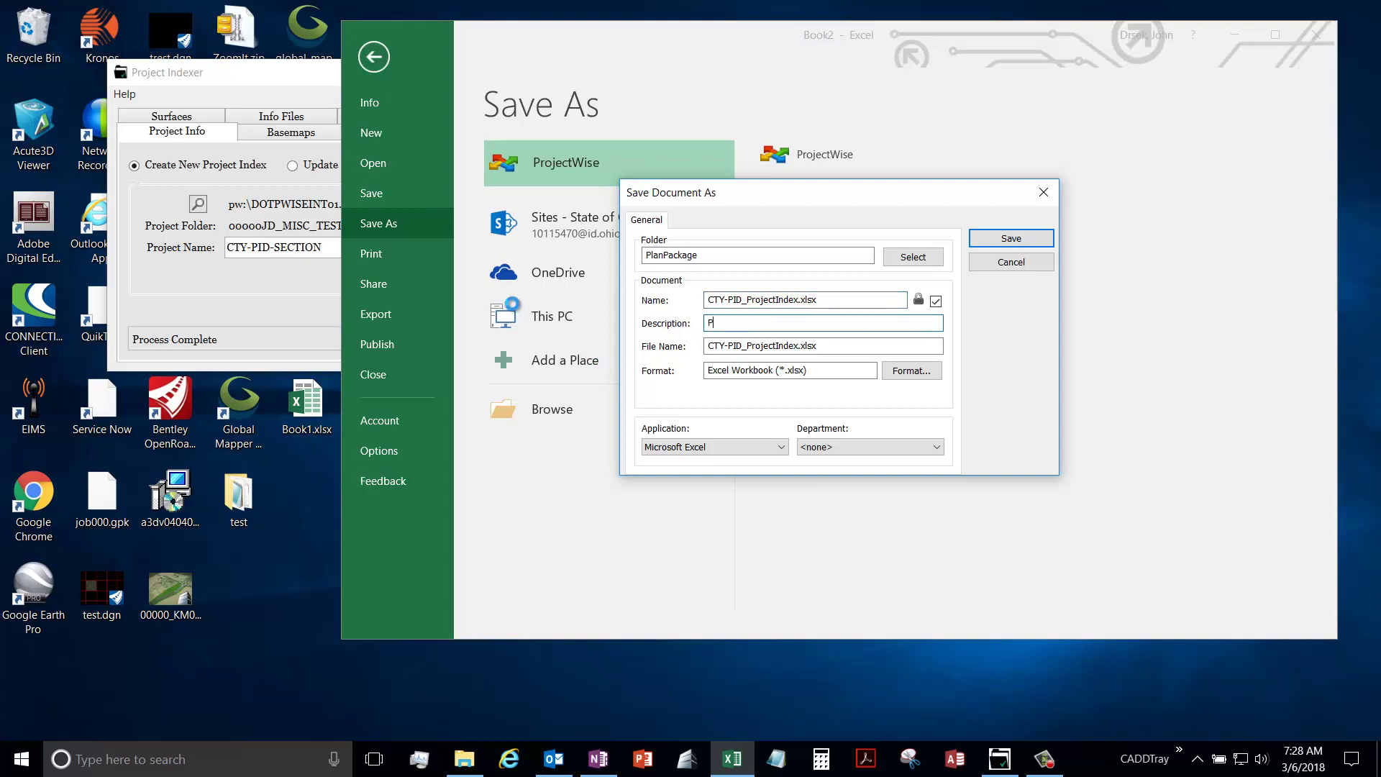
type("roject Index")
left_click(832, 347)
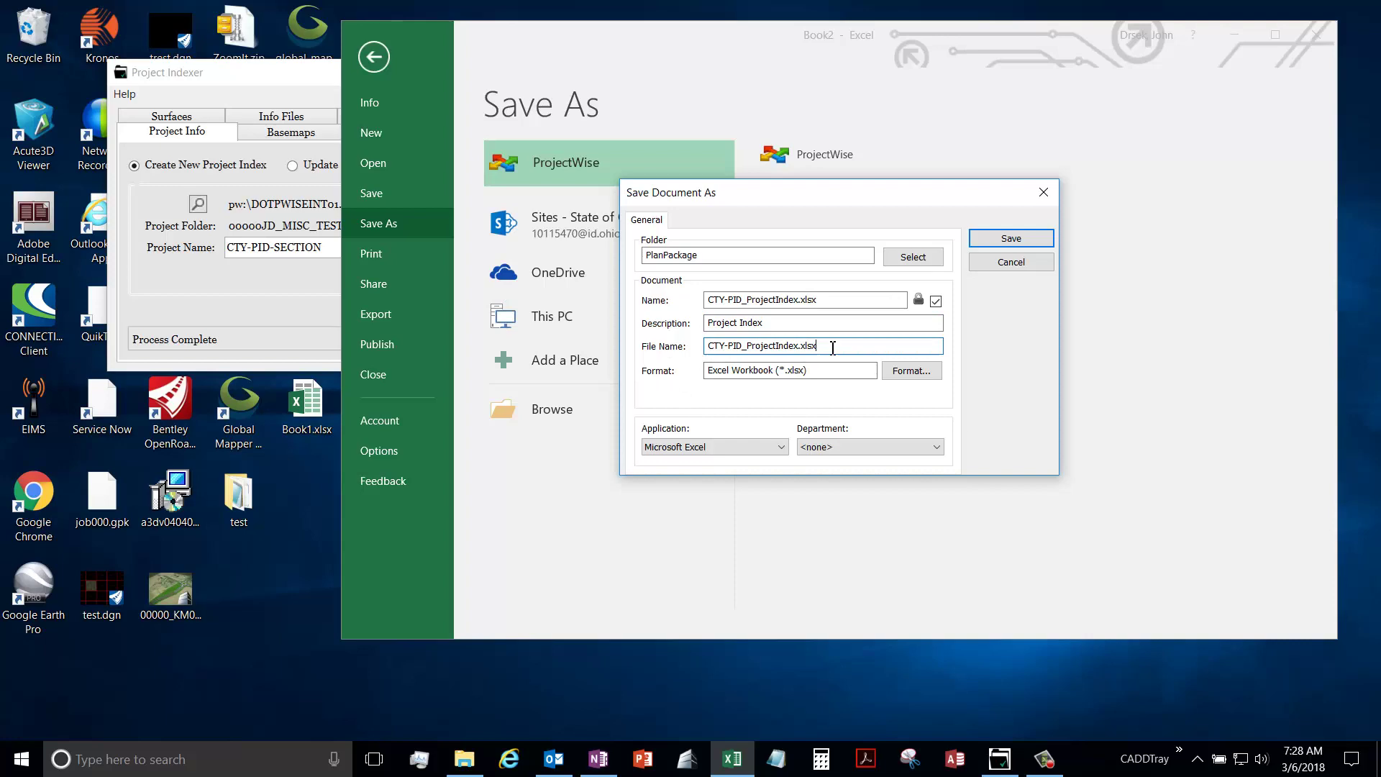
key("Return")
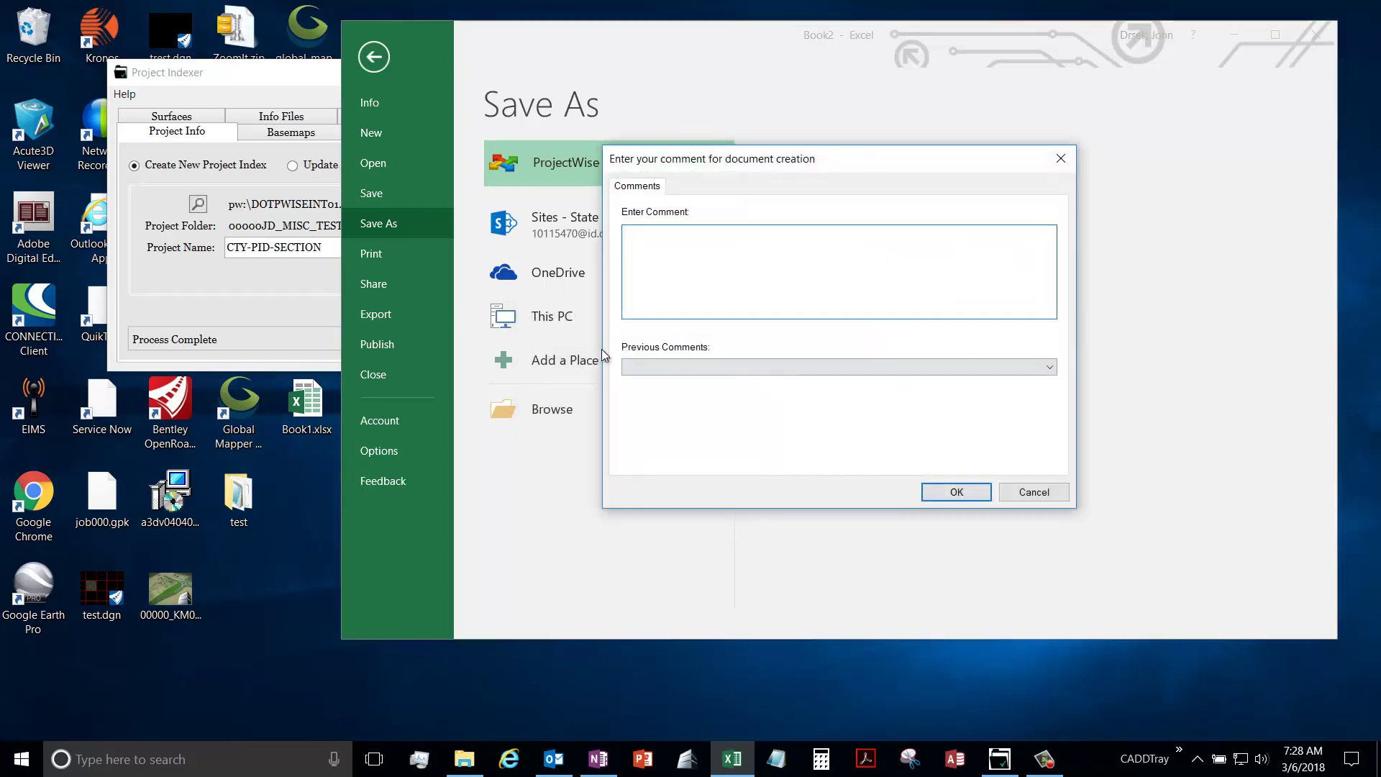
left_click(928, 490)
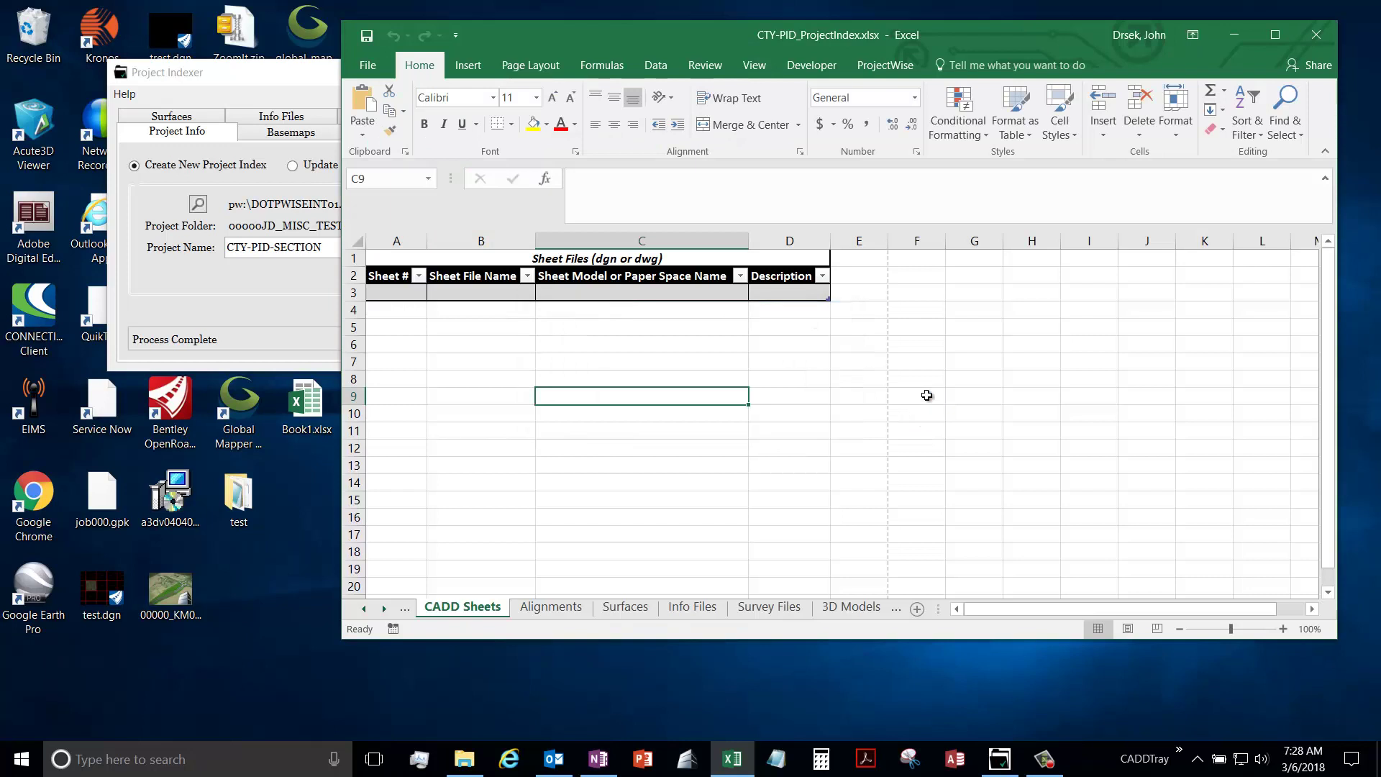
Step: Move the Excel window right and bring Project Indexer forward on its Project Info panel
mouse_move(807, 40)
left_mouse_down()
mouse_move(854, 42)
mouse_move(793, 36)
left_mouse_up()
left_click(239, 77)
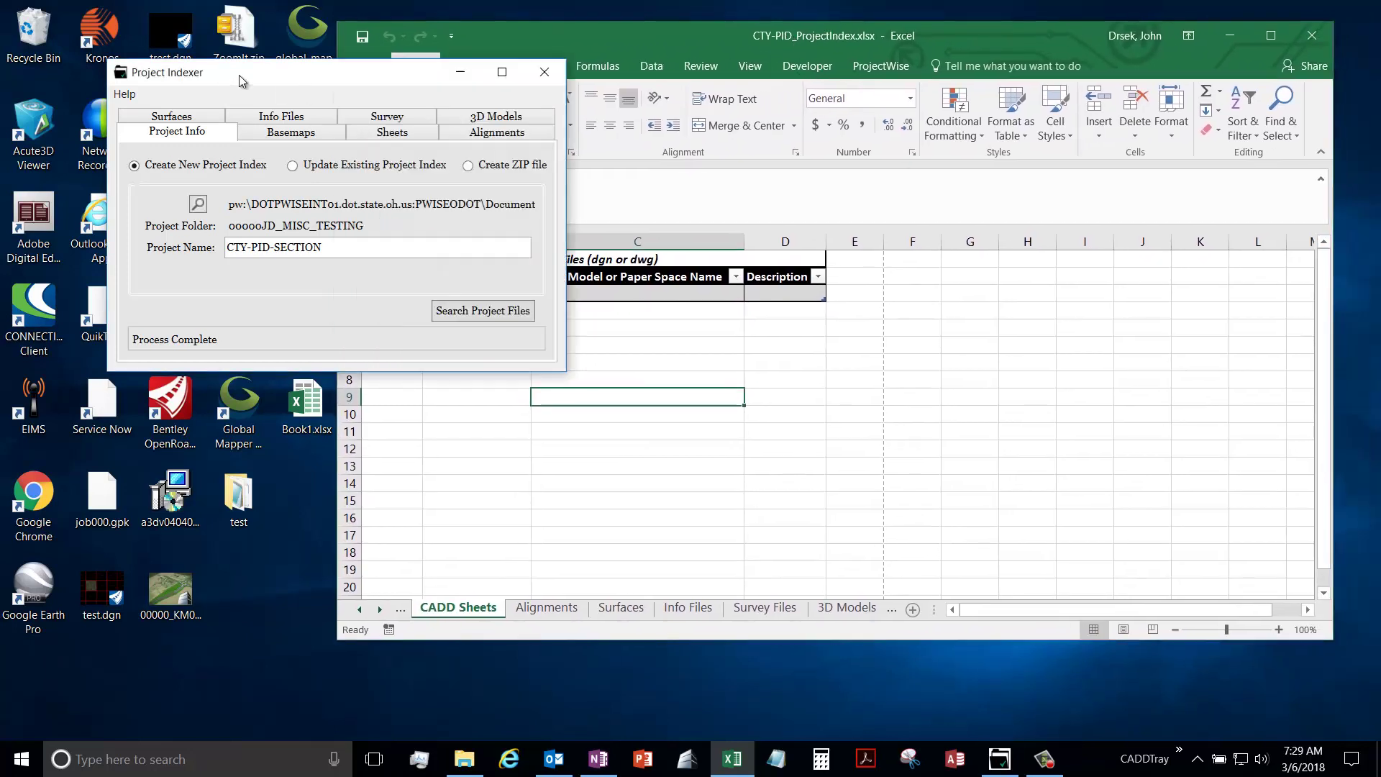
left_click(774, 35)
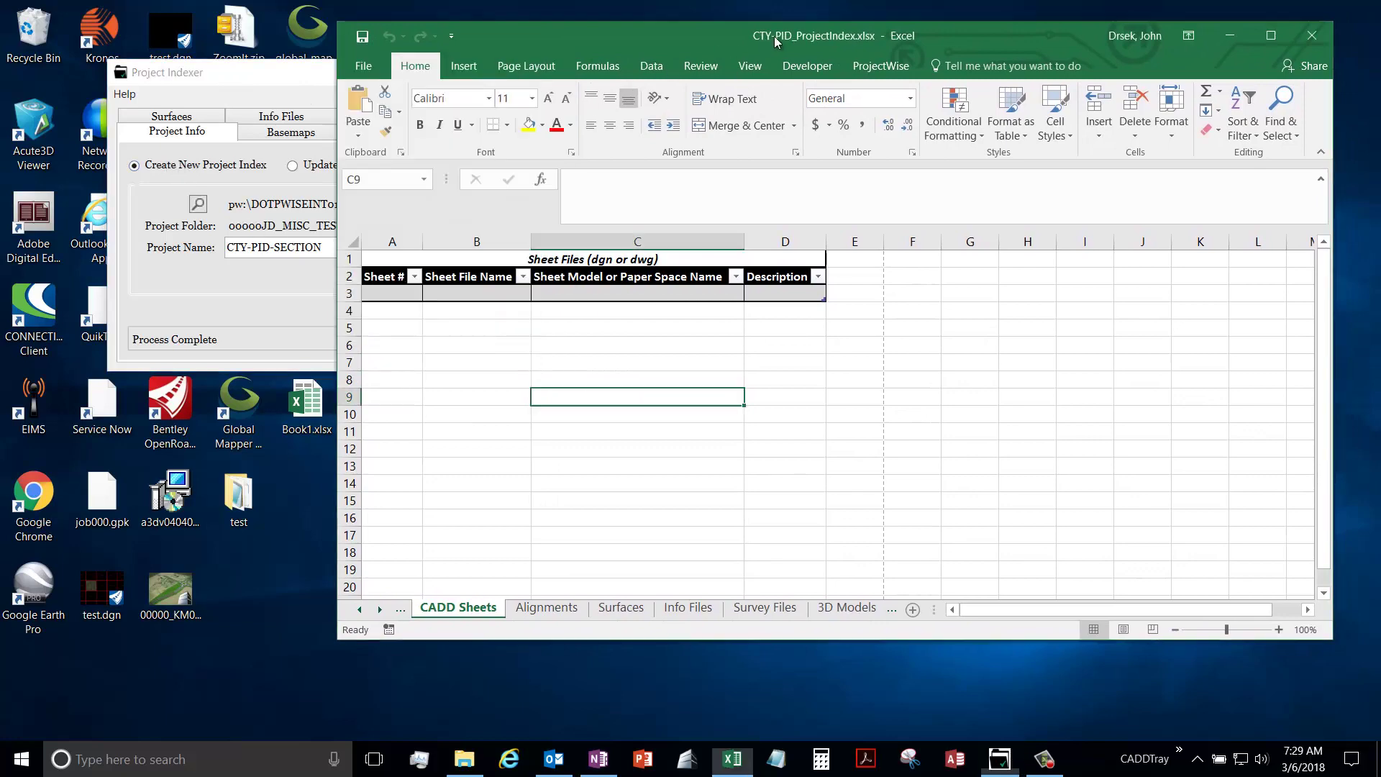
left_click_drag(774, 36, 840, 39)
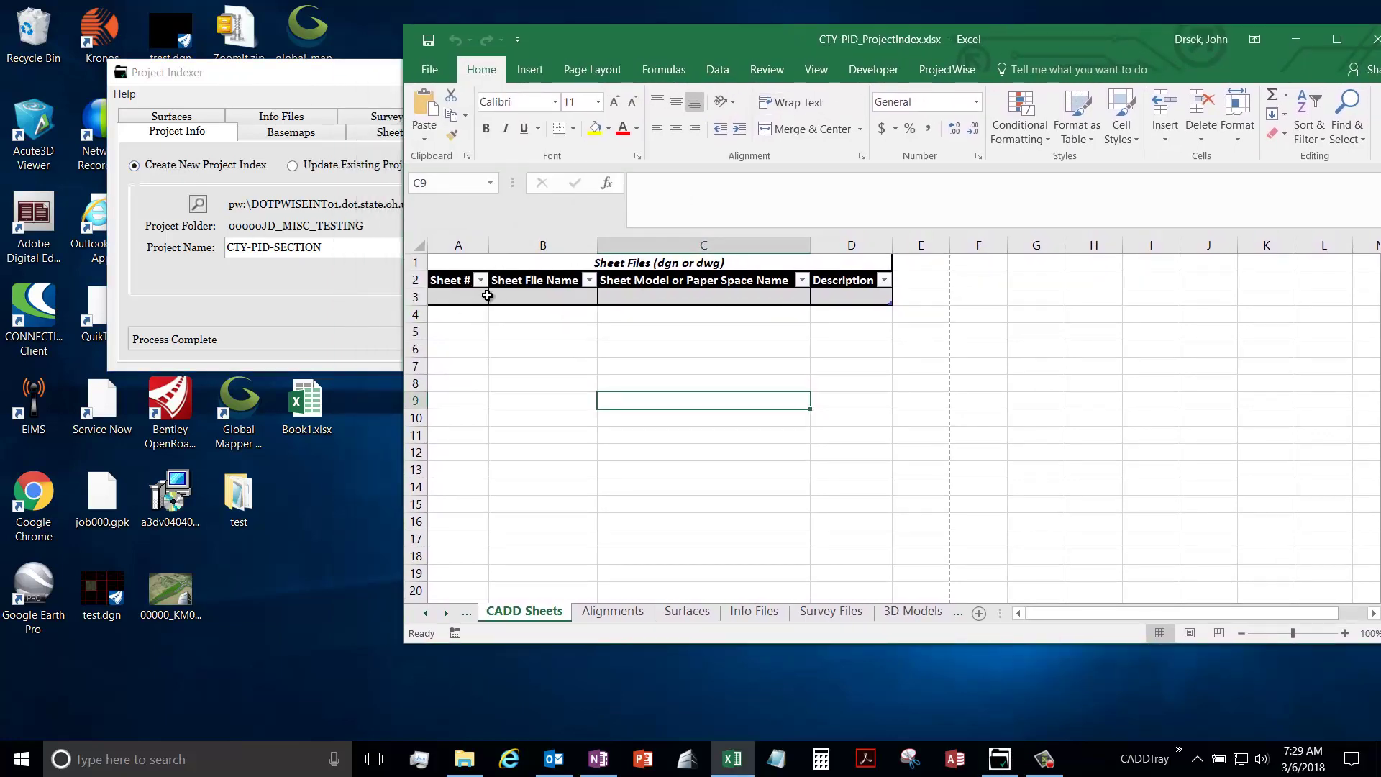
left_click(337, 139)
left_click(201, 137)
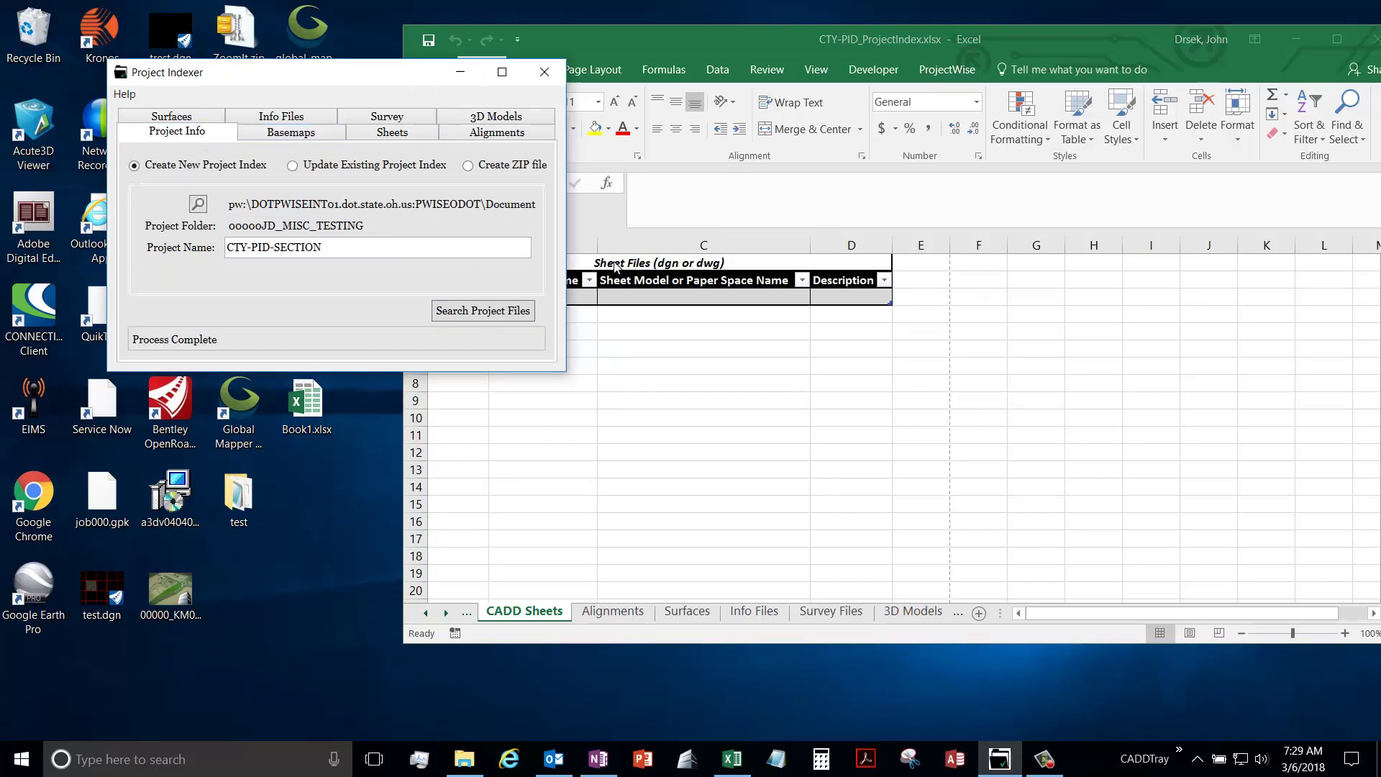
left_click_drag(333, 76, 461, 71)
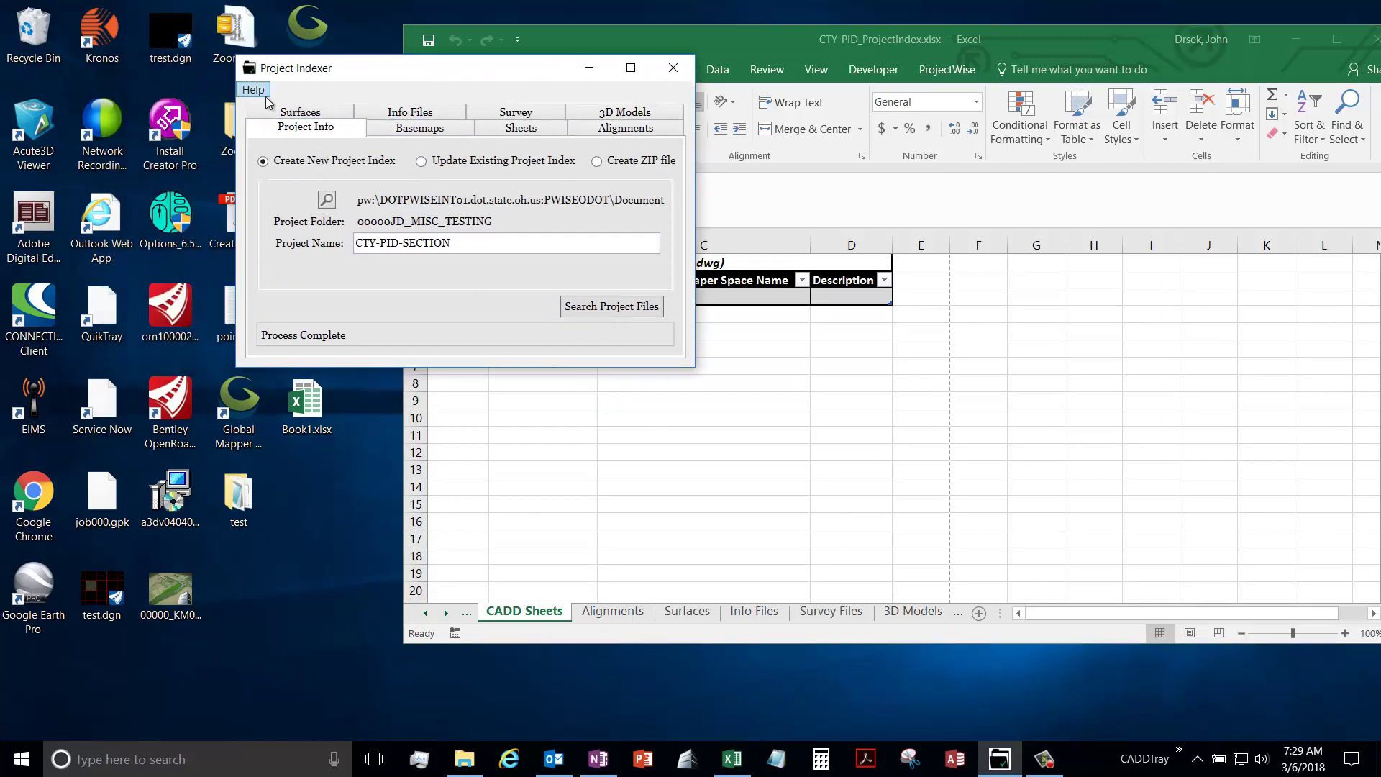
left_click(251, 91)
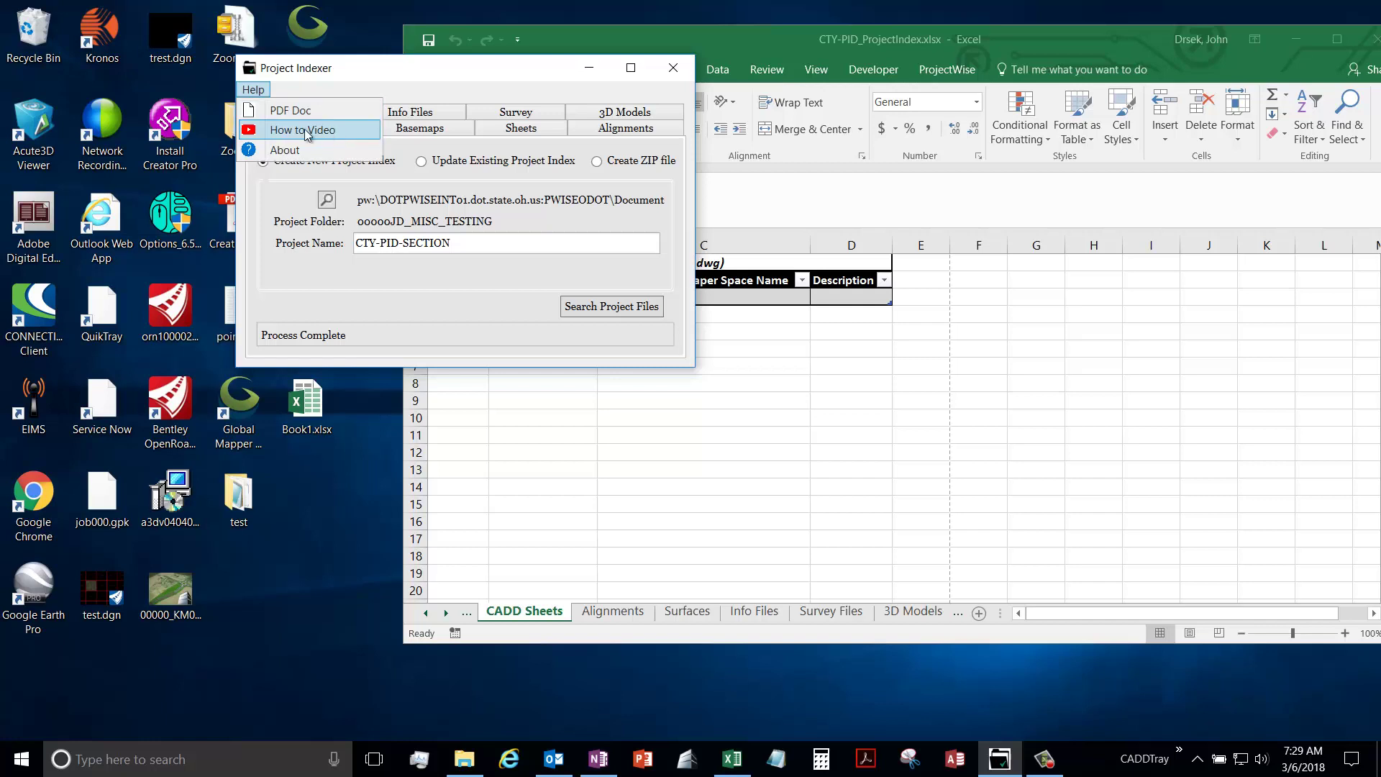
left_click(295, 151)
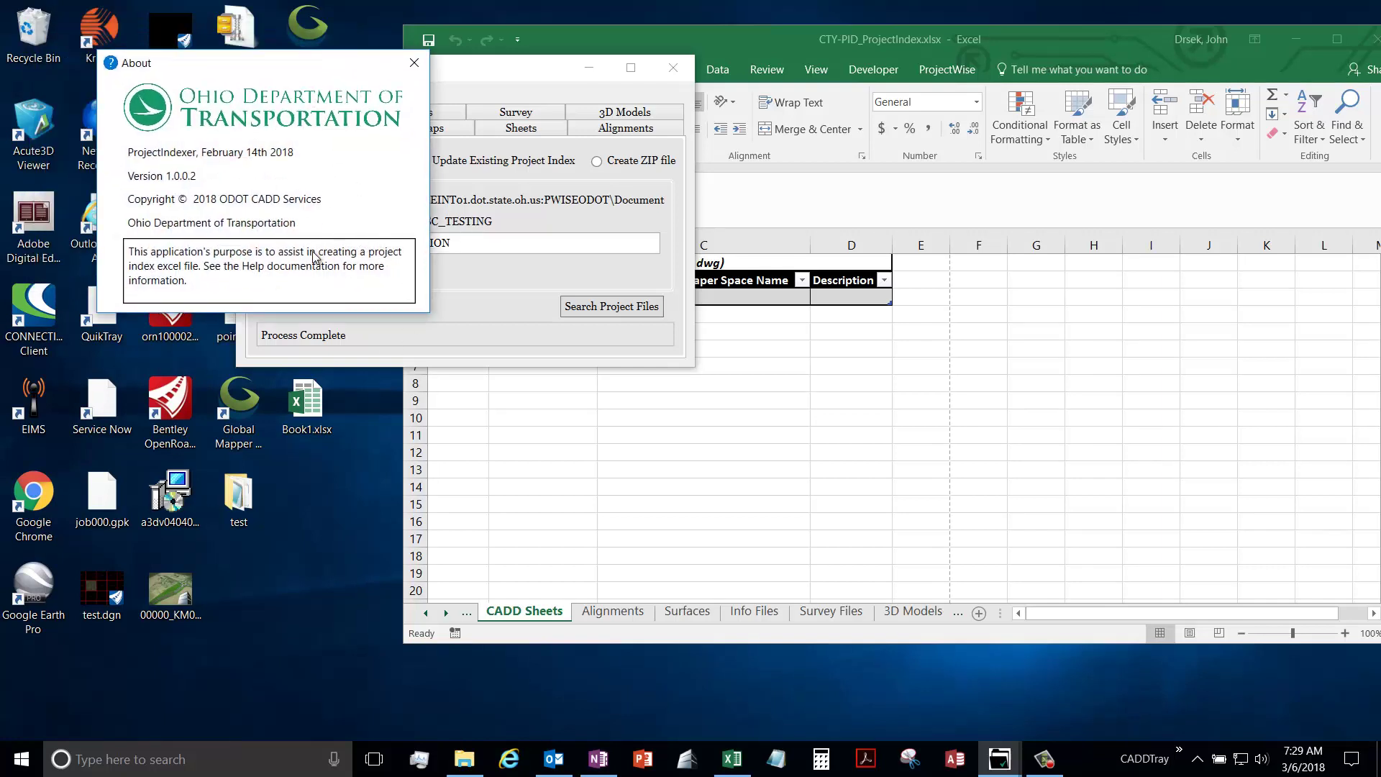
left_click(415, 63)
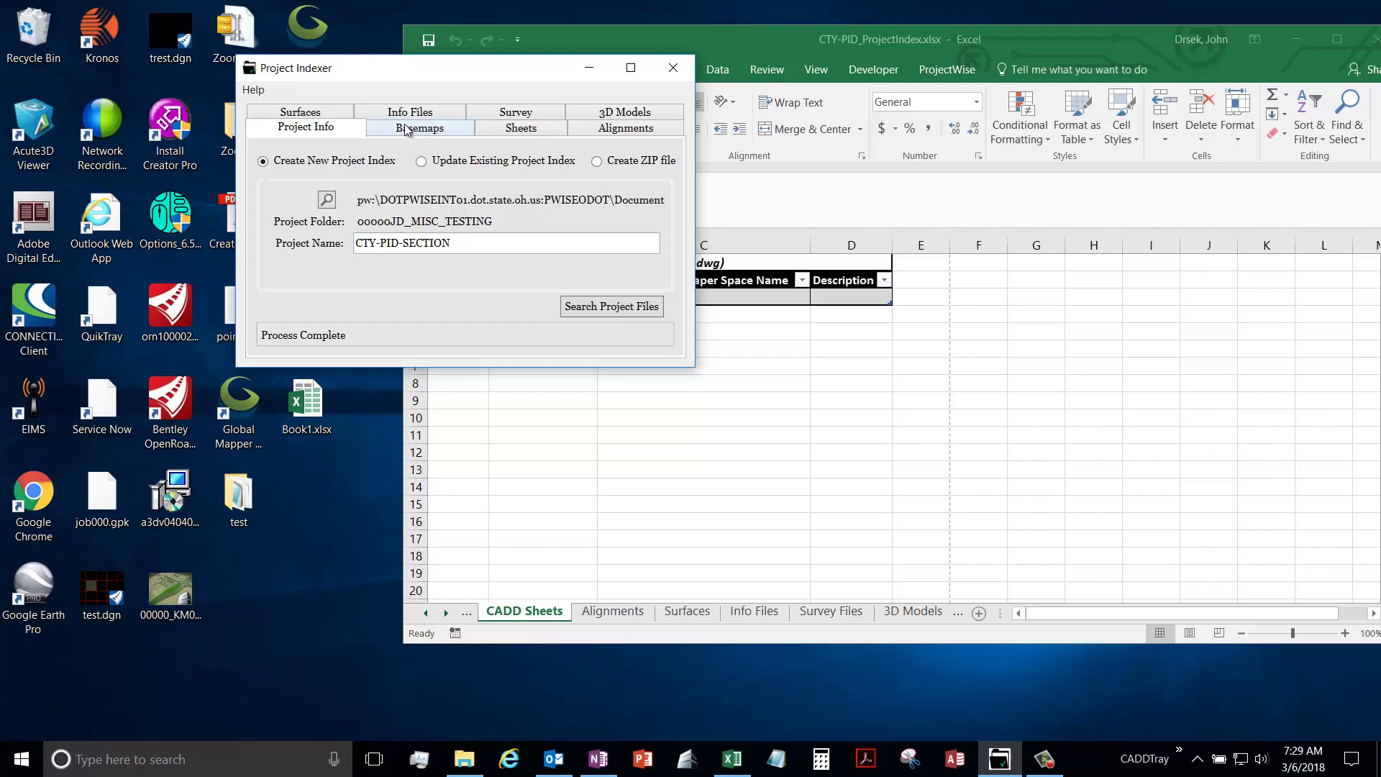